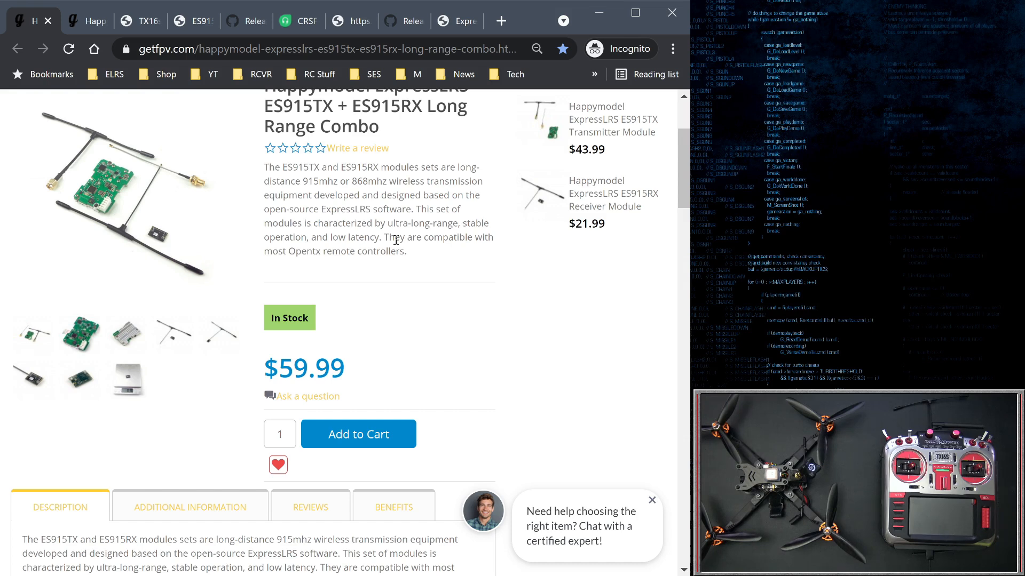
Browse the hardware product pages and open the ES915TX 3D Printed JR Bay mounting box link in the Happymodel post
{"action": "left_click", "coordinate": [76, 21]}
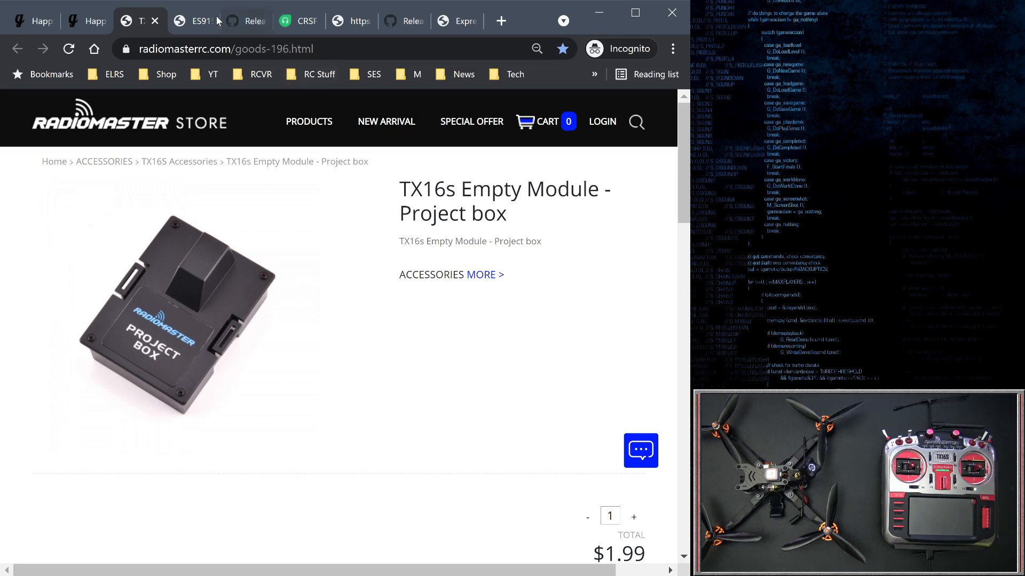
{"action": "left_click", "coordinate": [190, 21]}
{"action": "scroll", "coordinate": [353, 345], "scroll_direction": "down", "scroll_amount": 3}
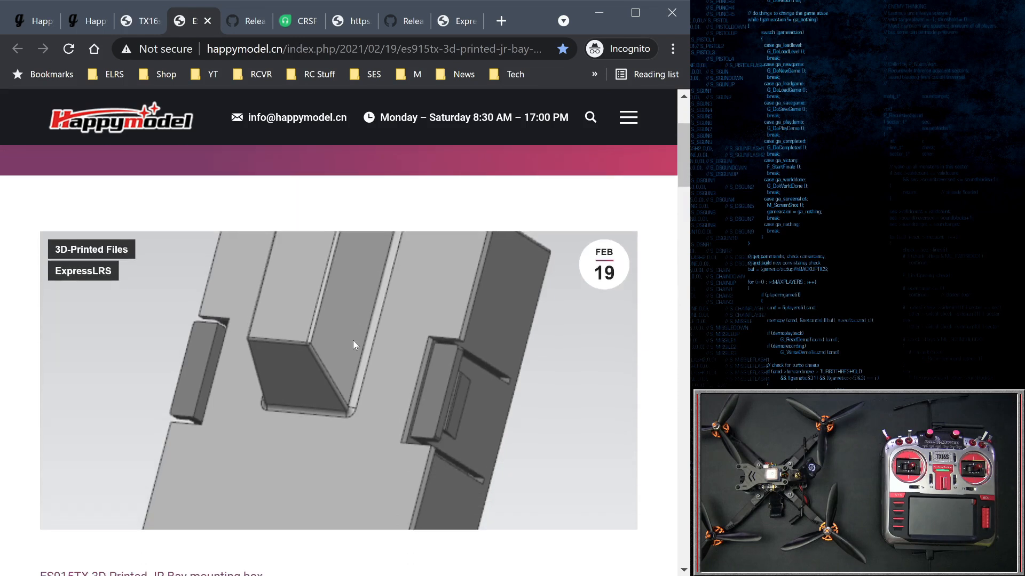
{"action": "scroll", "coordinate": [353, 345], "scroll_direction": "down", "scroll_amount": 2}
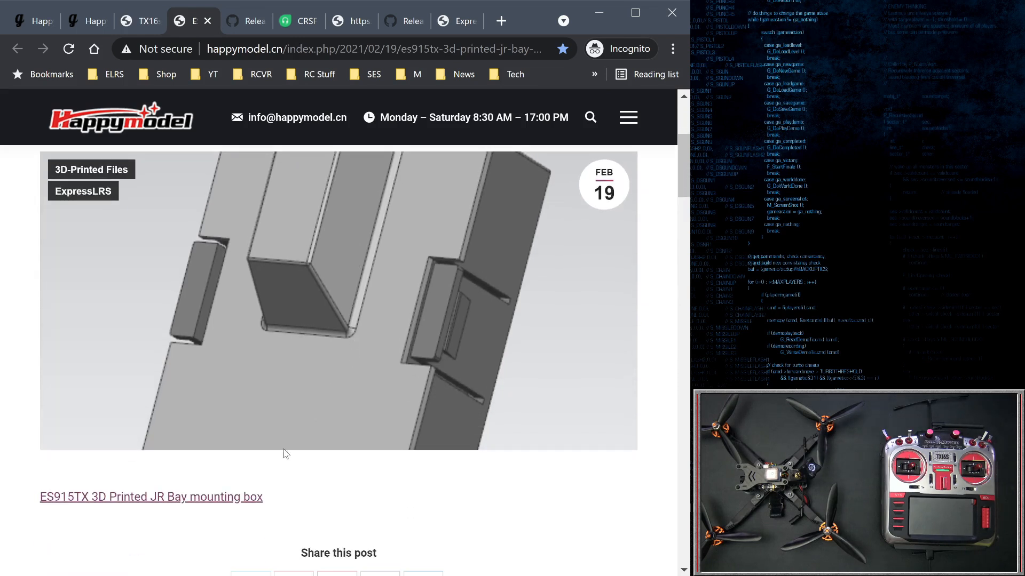
{"action": "left_click", "coordinate": [164, 501]}
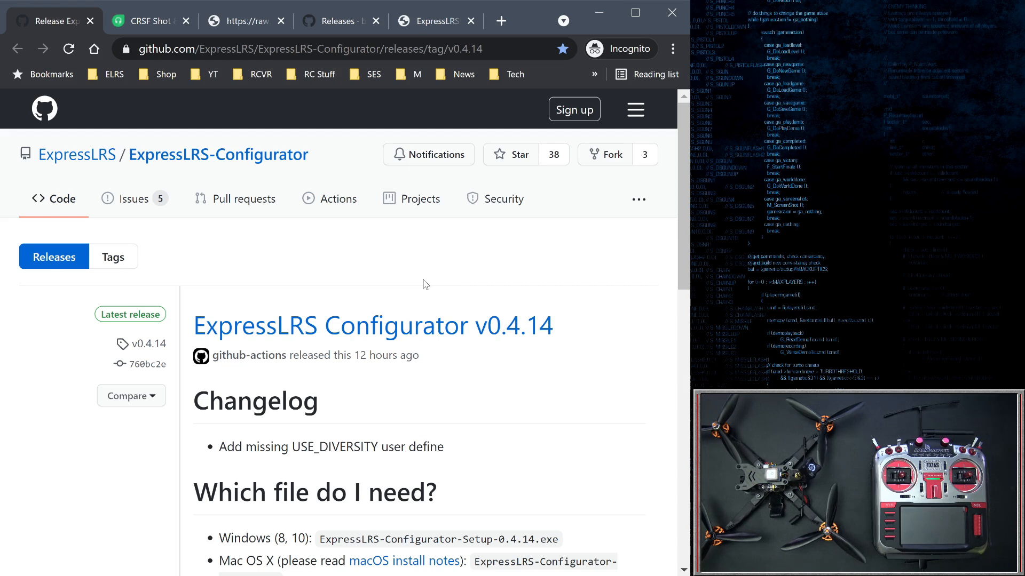
Download ExpressLRS-Configurator-Setup-0.4.14.exe from the v0.4.14 release assets on GitHub
{"action": "scroll", "coordinate": [425, 284], "scroll_direction": "down", "scroll_amount": 10}
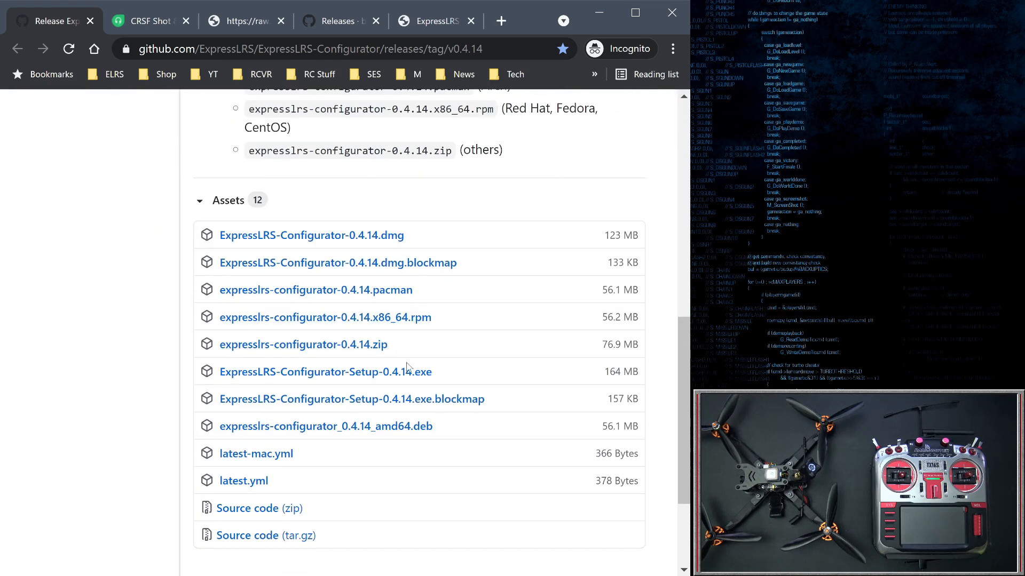
{"action": "left_click", "coordinate": [332, 375]}
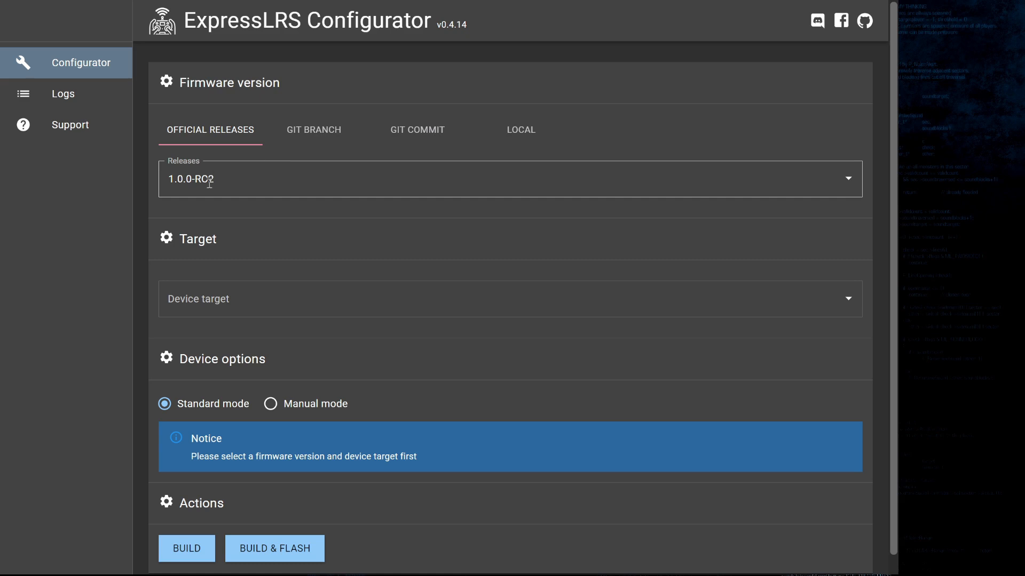
In ExpressLRS Configurator, choose official release 1.0.0-RC2 as the firmware version
{"action": "left_click", "coordinate": [213, 137]}
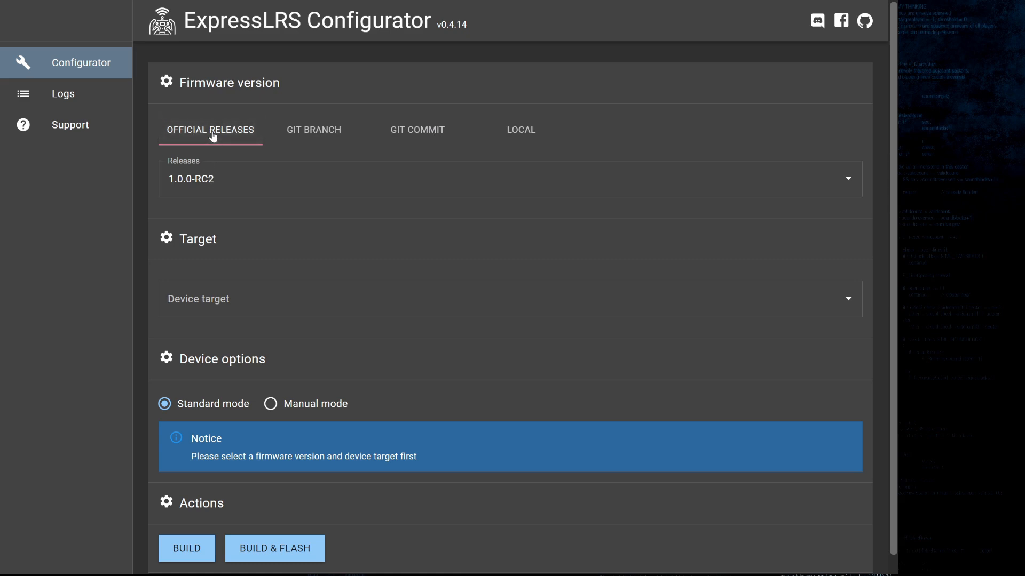
{"action": "left_click", "coordinate": [200, 181]}
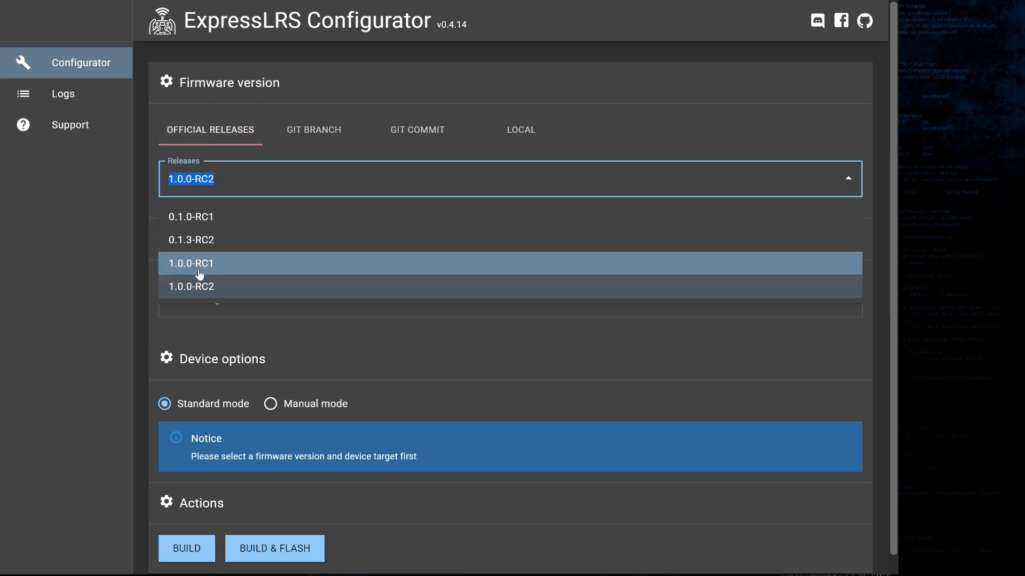
{"action": "left_click", "coordinate": [172, 289]}
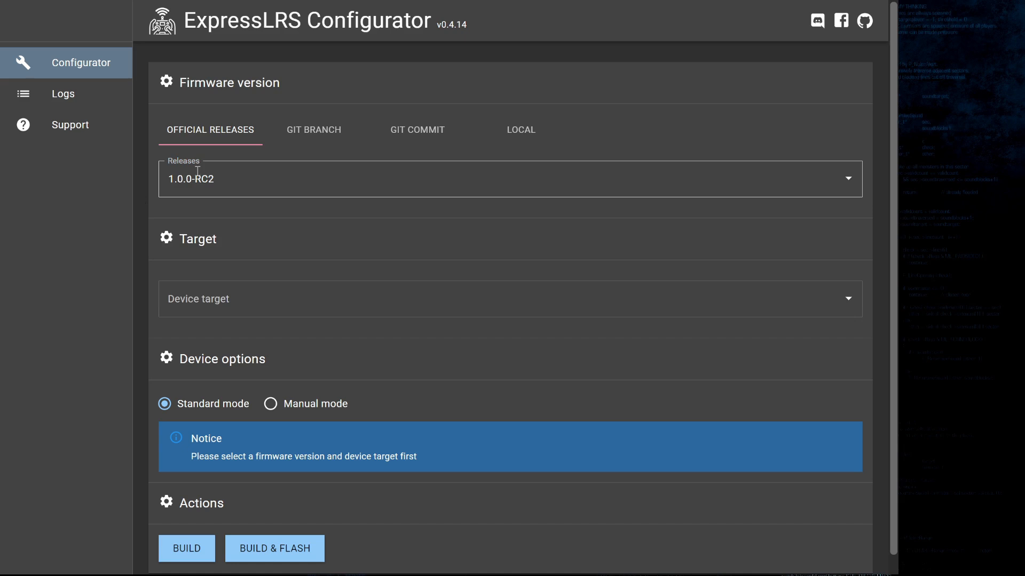
Set the device target to HappyModel_RX_ES915RX_via_BetaflightPassthrough under the Happymodel 915 MHz group
{"action": "left_click", "coordinate": [205, 302]}
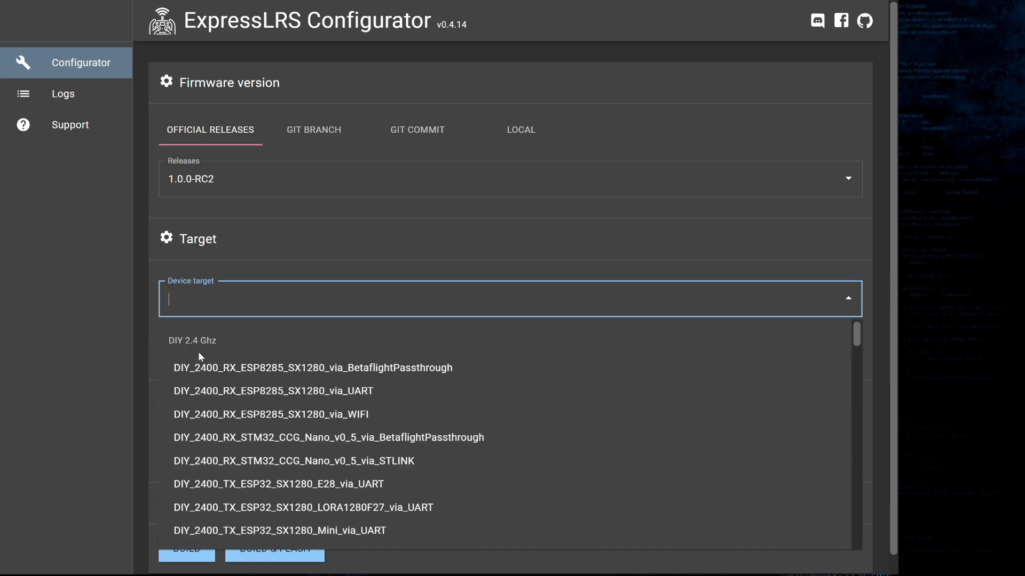
{"action": "scroll", "coordinate": [197, 351], "scroll_direction": "down", "scroll_amount": 3}
{"action": "scroll", "coordinate": [201, 368], "scroll_direction": "down", "scroll_amount": 10}
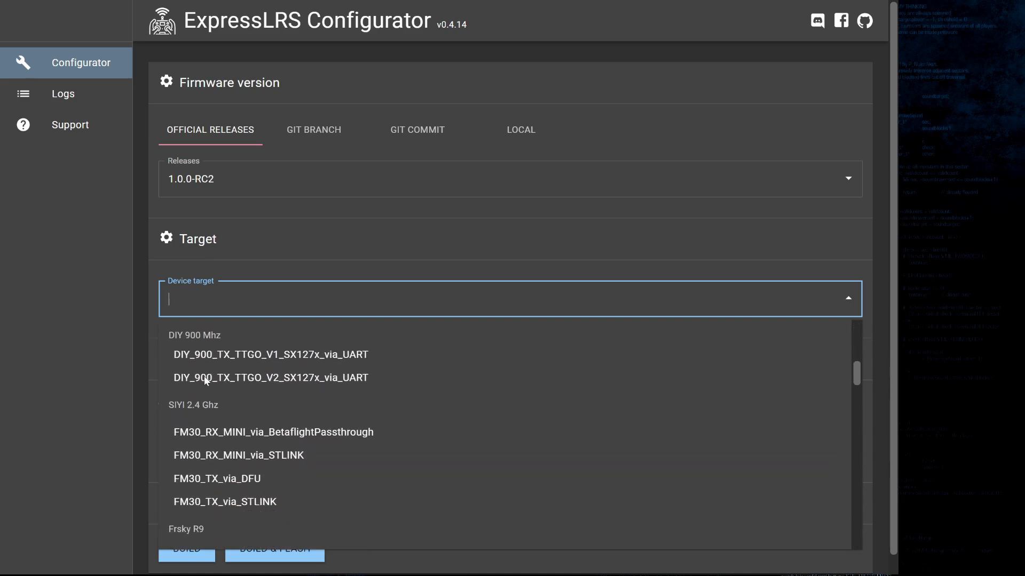
{"action": "scroll", "coordinate": [205, 379], "scroll_direction": "down", "scroll_amount": 8}
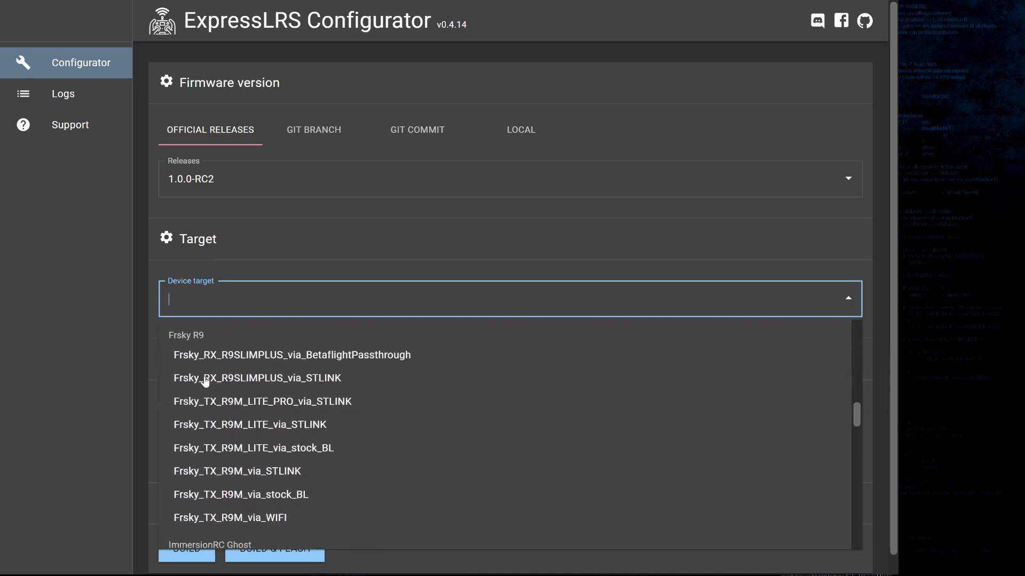
{"action": "scroll", "coordinate": [204, 380], "scroll_direction": "down", "scroll_amount": 5}
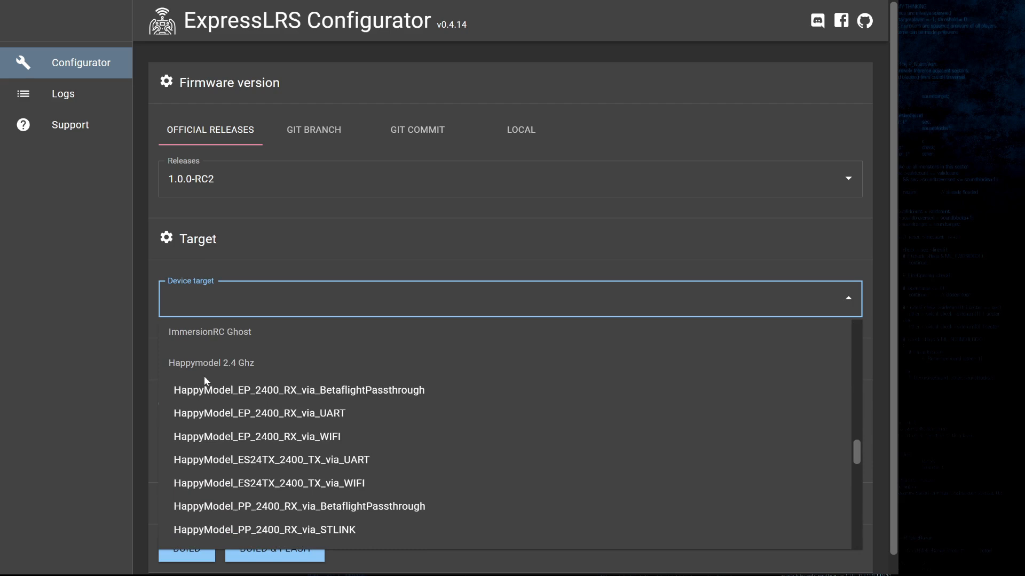
{"action": "scroll", "coordinate": [204, 380], "scroll_direction": "down", "scroll_amount": 3}
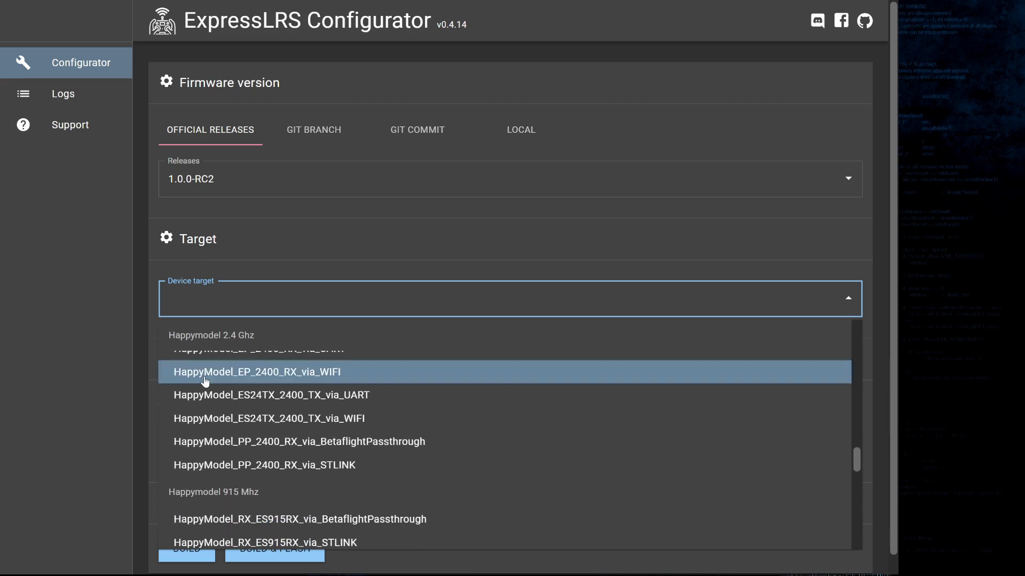
{"action": "scroll", "coordinate": [205, 380], "scroll_direction": "up", "scroll_amount": 3}
{"action": "scroll", "coordinate": [208, 368], "scroll_direction": "down", "scroll_amount": 9}
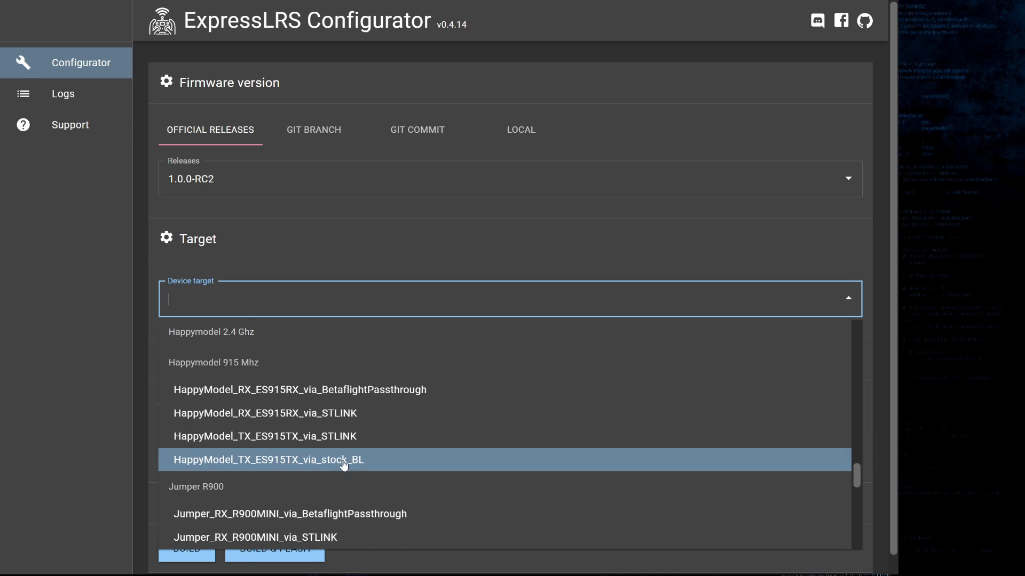
{"action": "left_click", "coordinate": [335, 391]}
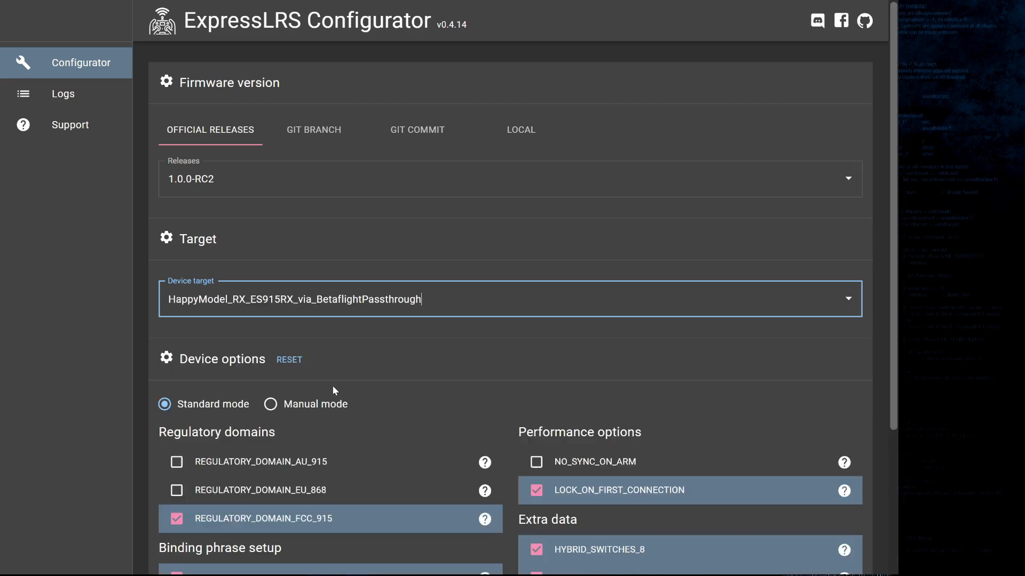
Review the receiver's device options, the custom binding phrase, and the help notes for hybrid switches, telemetry and lock on first connection
{"action": "scroll", "coordinate": [359, 366], "scroll_direction": "down", "scroll_amount": 1}
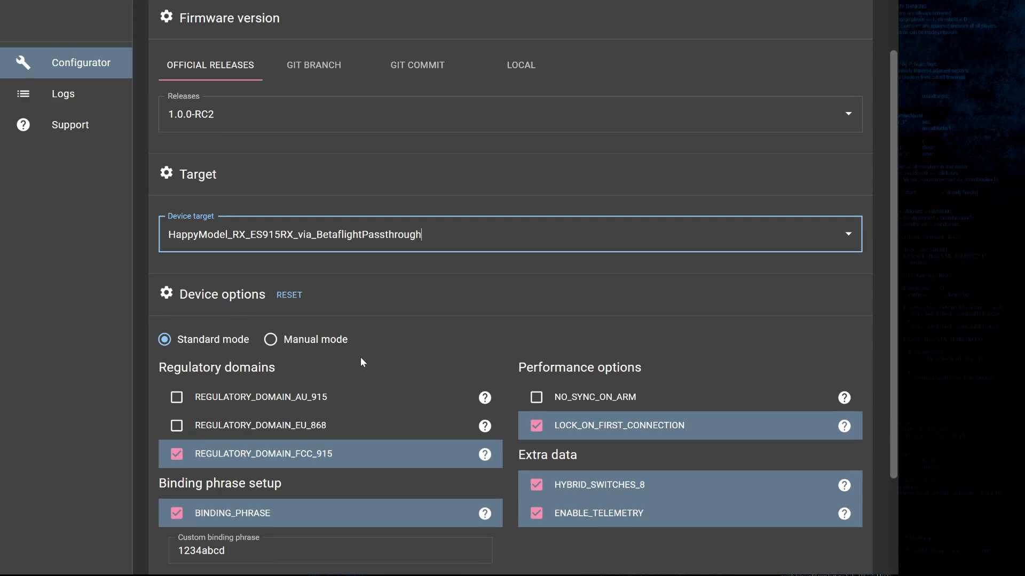
{"action": "scroll", "coordinate": [362, 360], "scroll_direction": "down", "scroll_amount": 1}
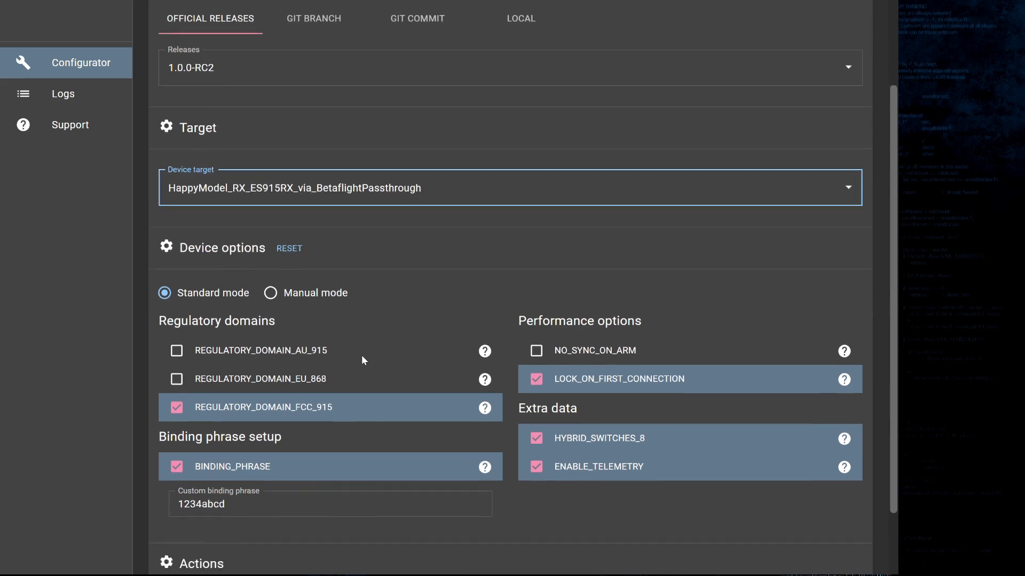
{"action": "scroll", "coordinate": [361, 360], "scroll_direction": "down", "scroll_amount": 1}
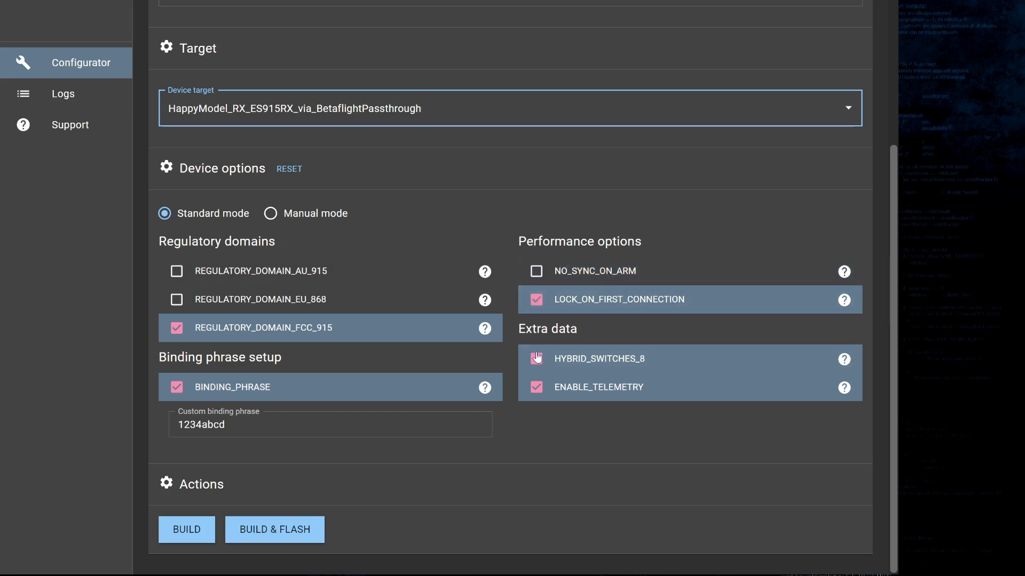
{"action": "left_click", "coordinate": [424, 424]}
{"action": "left_click_drag", "start_coordinate": [259, 425], "coordinate": [173, 427]}
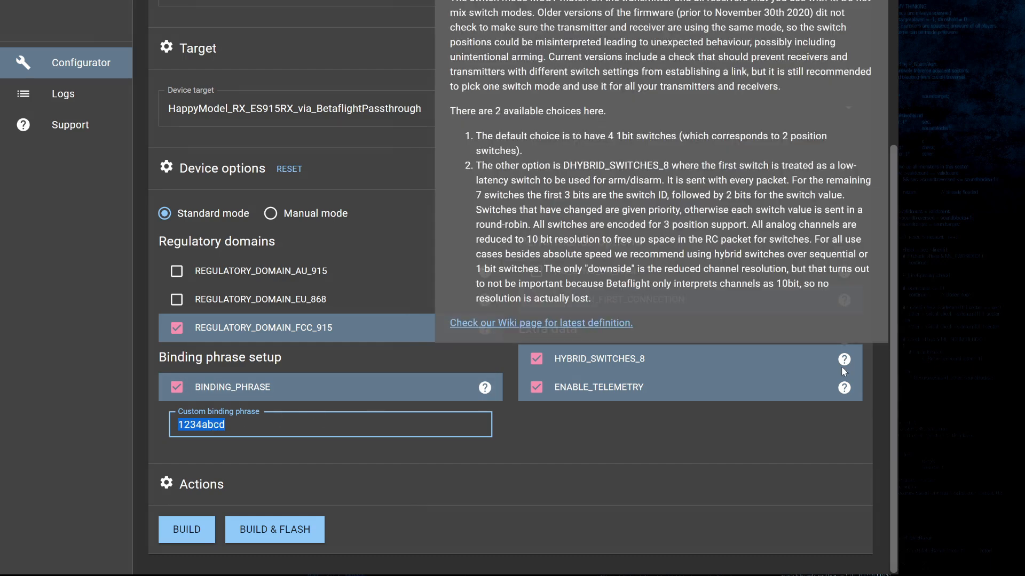
{"action": "mouse_move", "coordinate": [844, 389]}
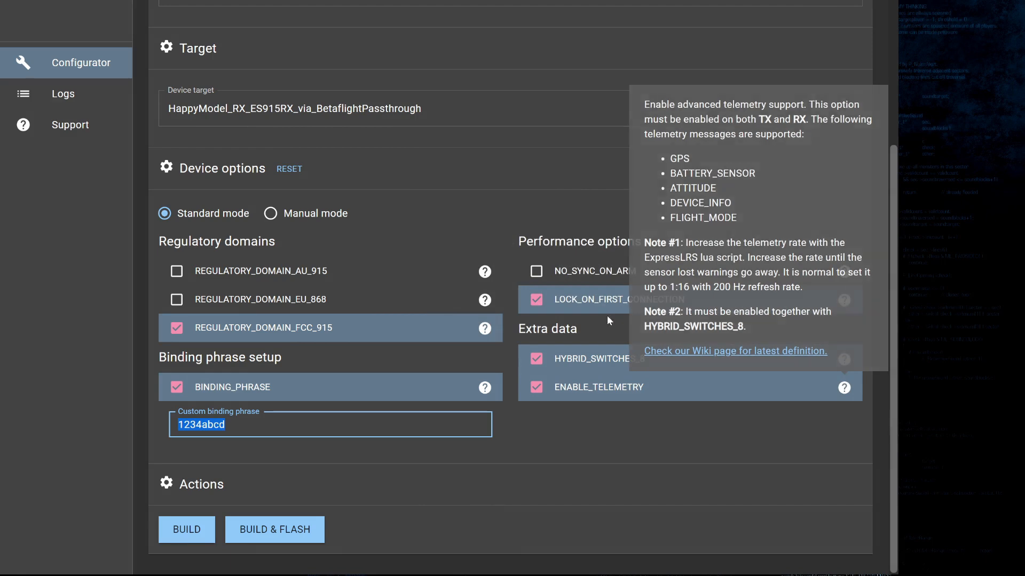
{"action": "mouse_move", "coordinate": [846, 302]}
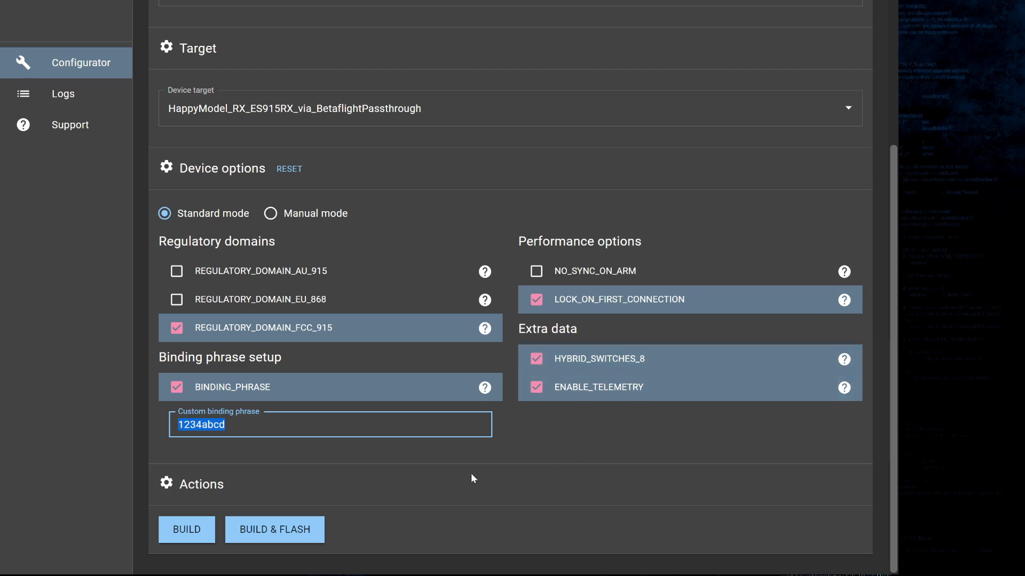
Check the custom binding phrase and build the ES915RX receiver firmware with the selected options
{"action": "left_click", "coordinate": [267, 429]}
{"action": "left_click_drag", "start_coordinate": [240, 428], "coordinate": [156, 430]}
{"action": "left_click", "coordinate": [192, 533]}
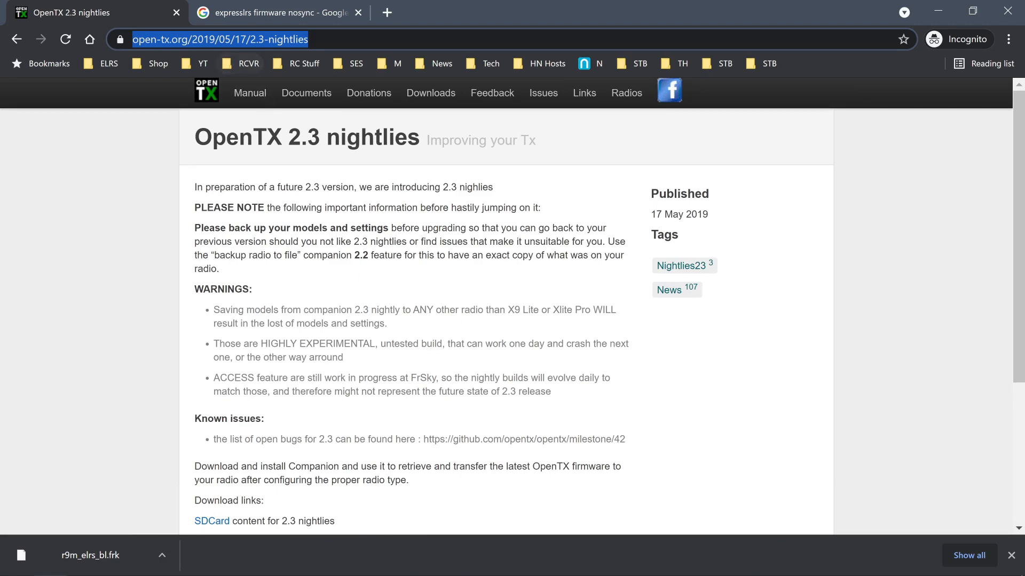
In the browser, download the OpenTX nightly Companion Windows installer companion-windows-2.3.12N488.exe from the OpenTX 2.3 nightlies page
{"action": "scroll", "coordinate": [297, 288], "scroll_direction": "down", "scroll_amount": 3}
{"action": "scroll", "coordinate": [397, 300], "scroll_direction": "down", "scroll_amount": 1}
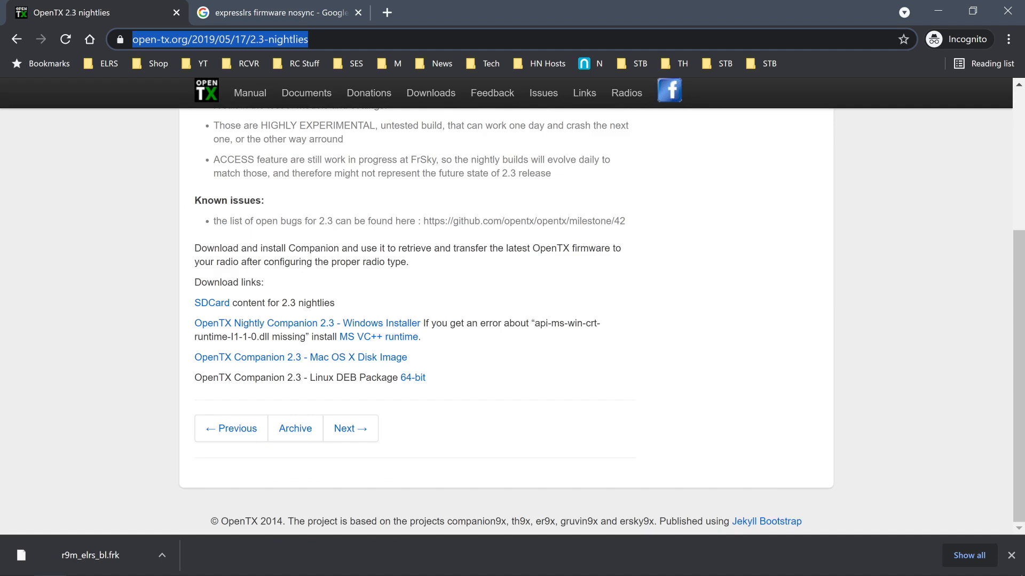
{"action": "left_click", "coordinate": [238, 327]}
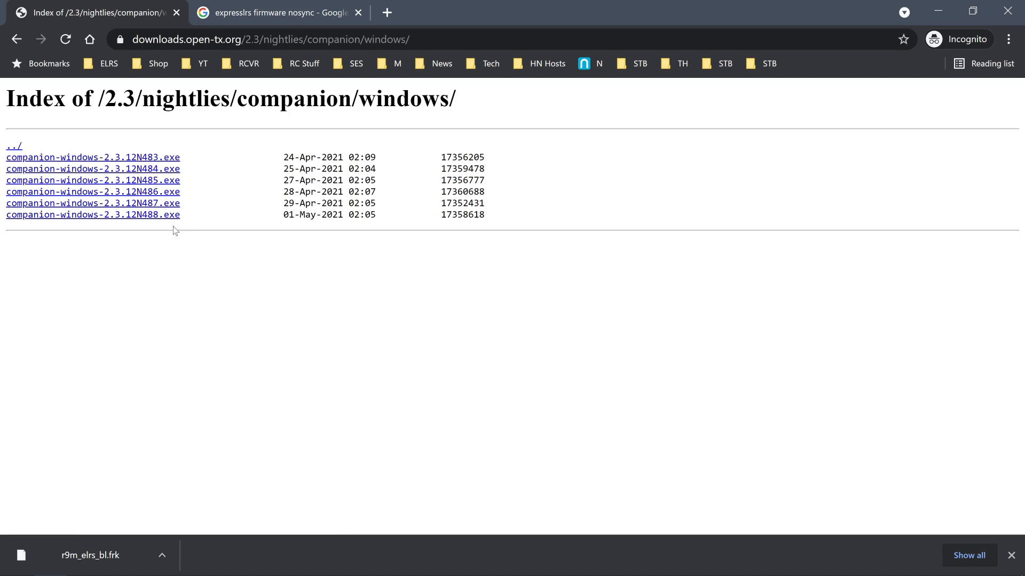
{"action": "left_click", "coordinate": [135, 217]}
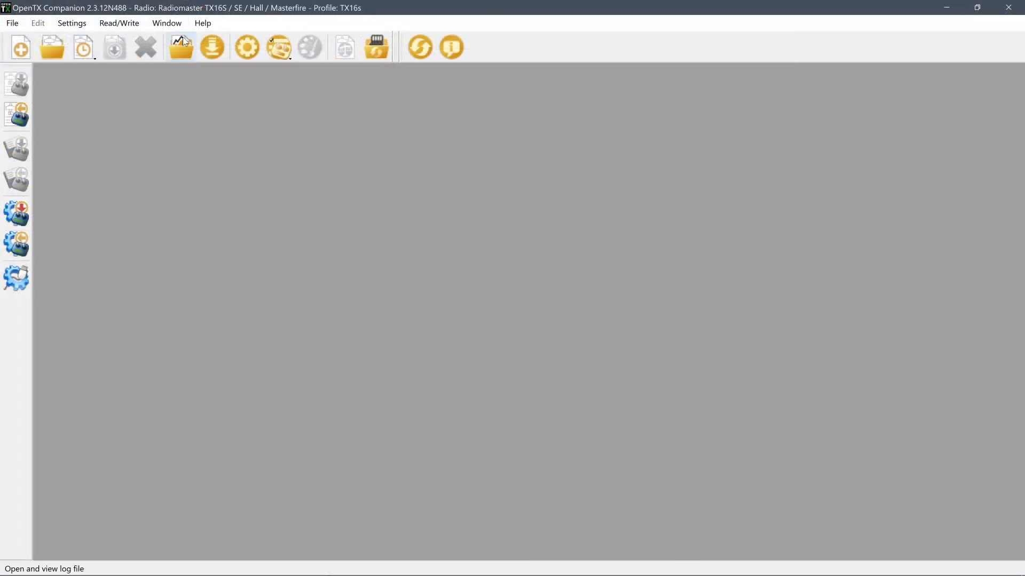
In OpenTX Companion, download the TX16S firmware and save it as opentx-tx16s-noheli-en-2.3.11-otx.bin in the elrs tx folder
{"action": "left_click", "coordinate": [209, 47]}
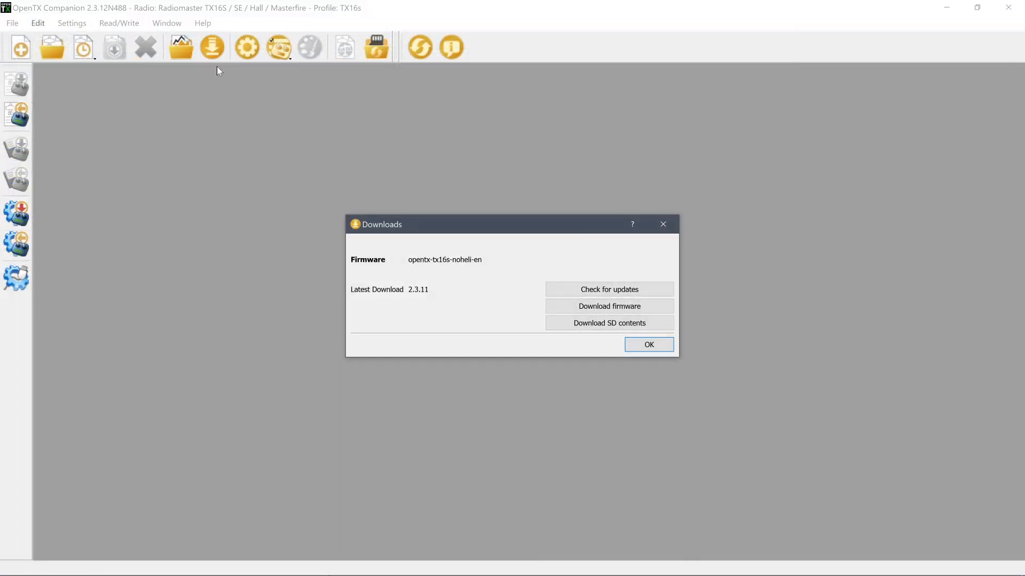
{"action": "left_click", "coordinate": [599, 308]}
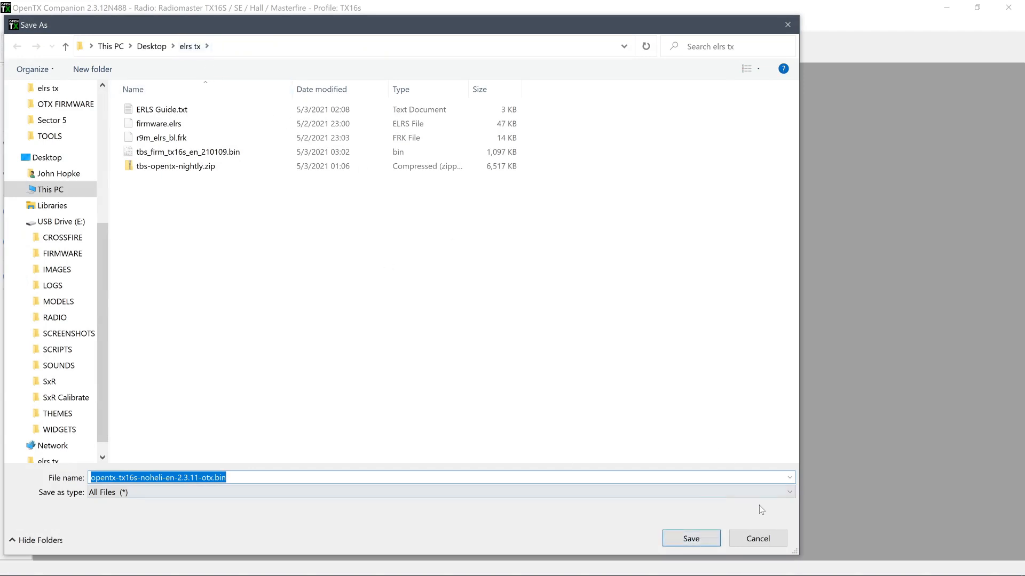
{"action": "left_click", "coordinate": [689, 542]}
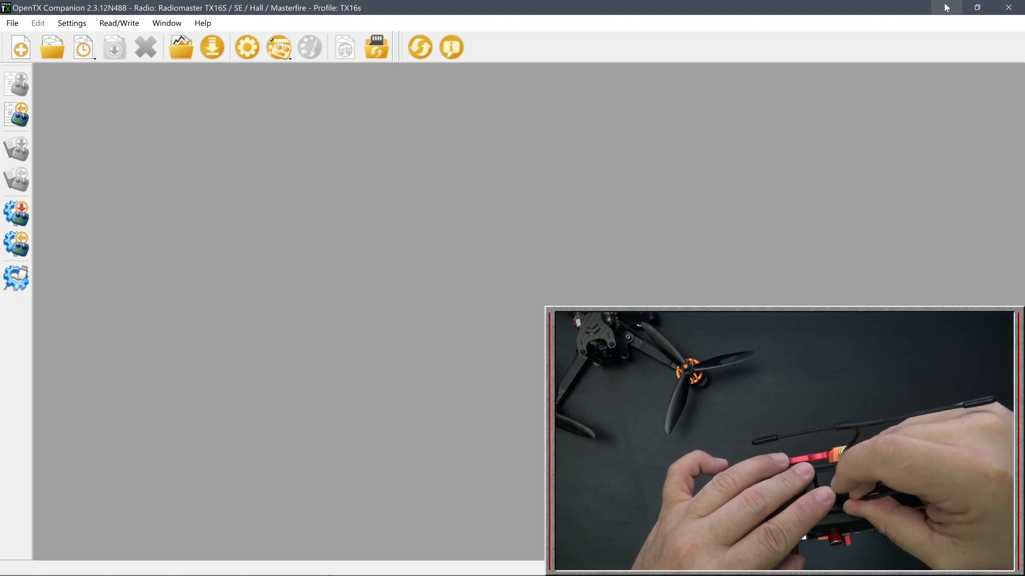
Flash opentx-tx16s-noheli-en-2.3.11-otx.bin from the elrs tx folder to the connected radio and minimize OpenTX Companion
{"action": "left_click", "coordinate": [5, 213]}
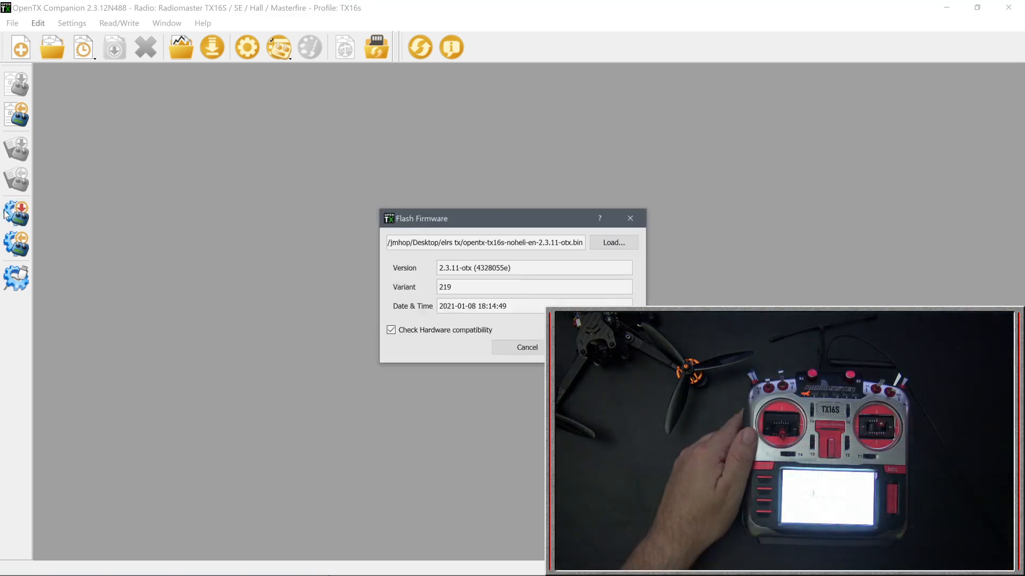
{"action": "left_click", "coordinate": [607, 247]}
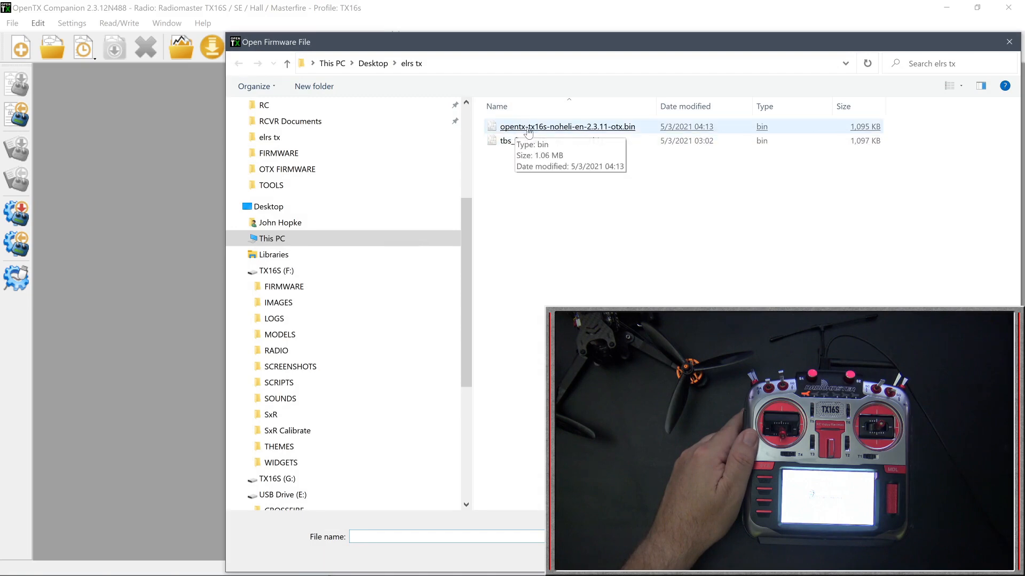
{"action": "double_click", "coordinate": [564, 129]}
{"action": "left_click", "coordinate": [603, 348]}
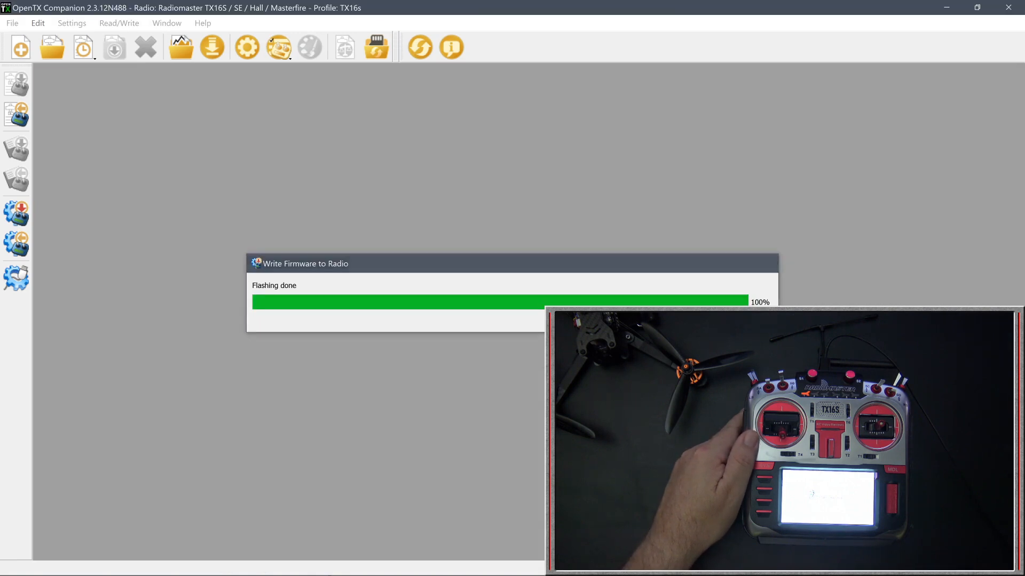
{"action": "left_click", "coordinate": [948, 8]}
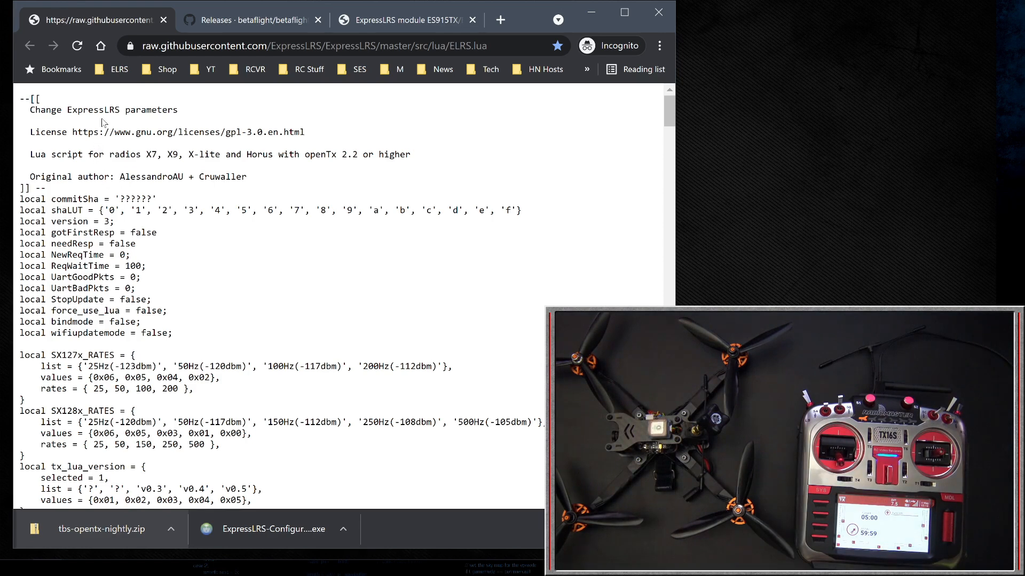
Copy the entire ELRS.lua script from the browser page and paste it into a new Notepad document
{"action": "key", "text": "alt+Tab"}
{"action": "key", "text": "alt+Tab"}
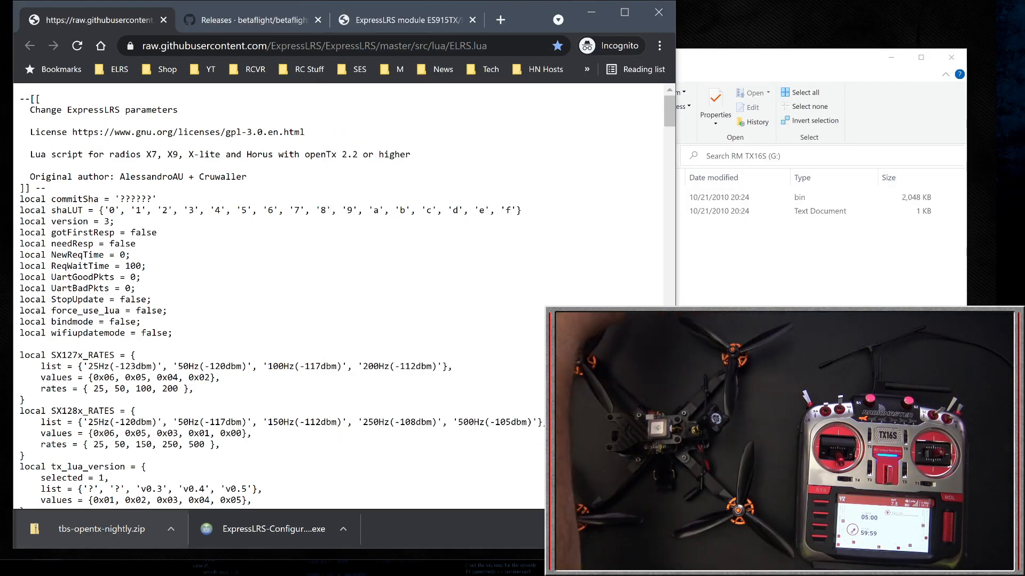
{"action": "key", "text": "ctrl+a"}
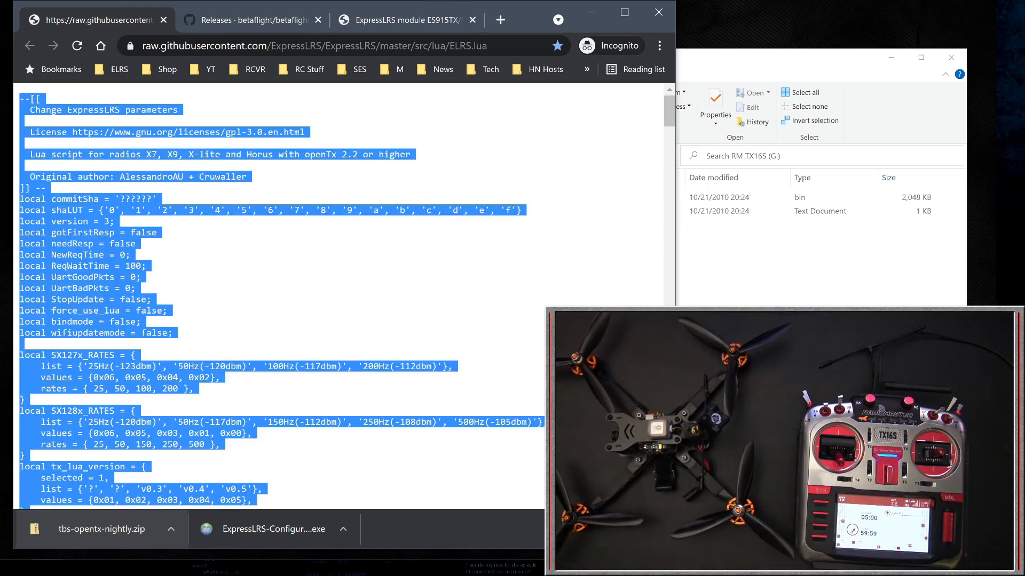
{"action": "right_click", "coordinate": [104, 251]}
{"action": "left_click", "coordinate": [149, 269]}
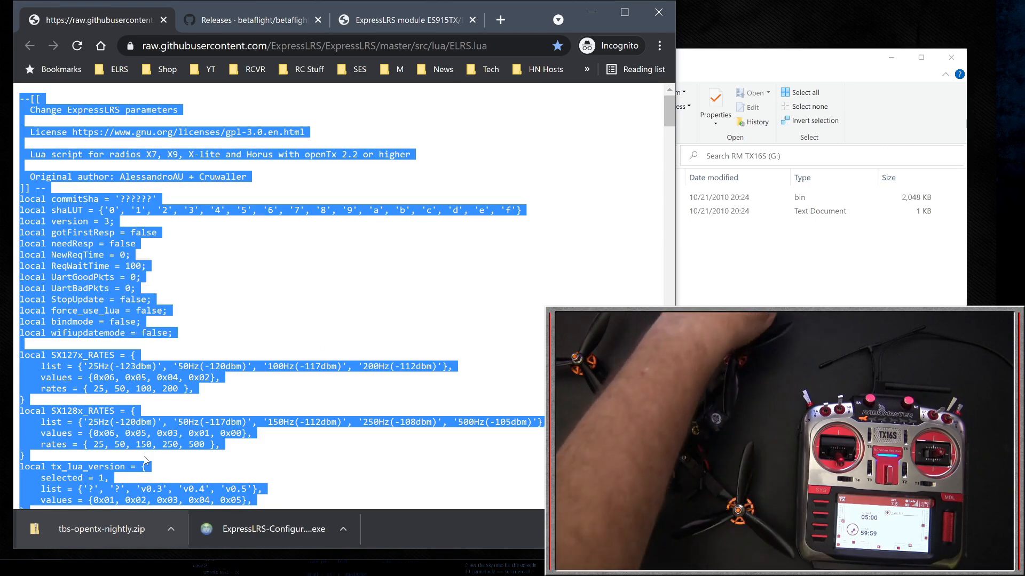
{"action": "key", "text": "super"}
{"action": "type", "text": "notepad"}
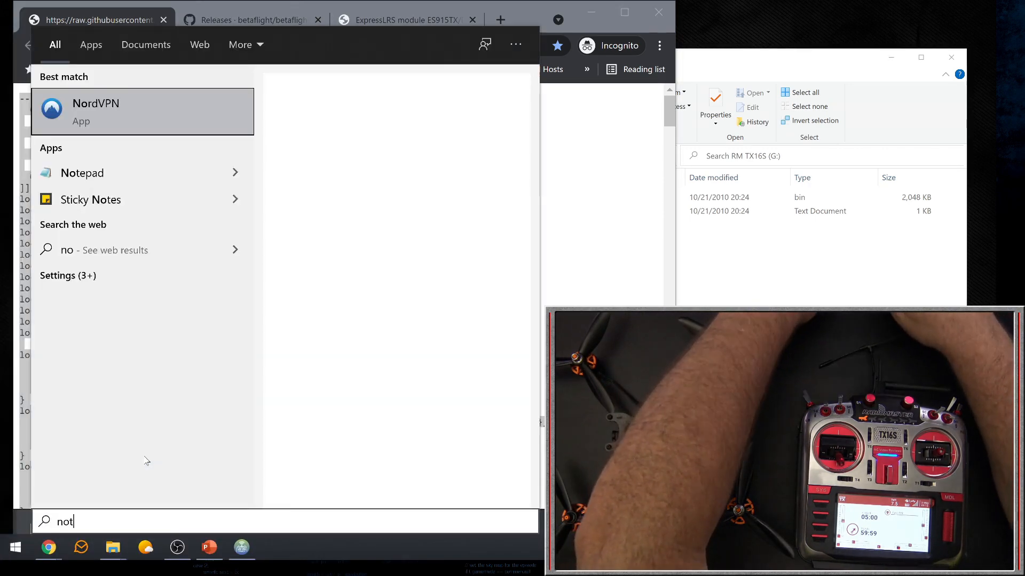
{"action": "key", "text": "Return"}
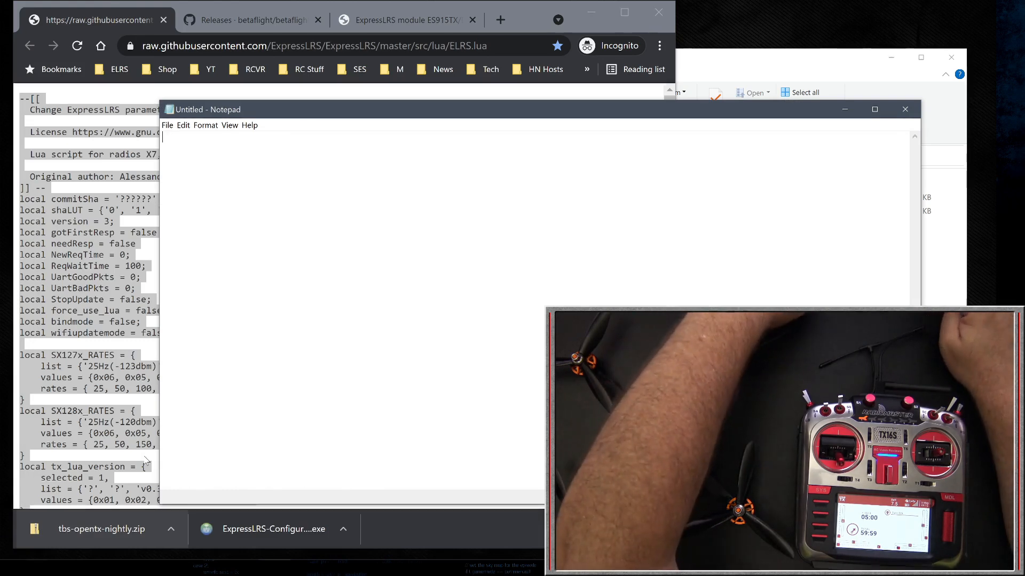
{"action": "key", "text": "ctrl+v"}
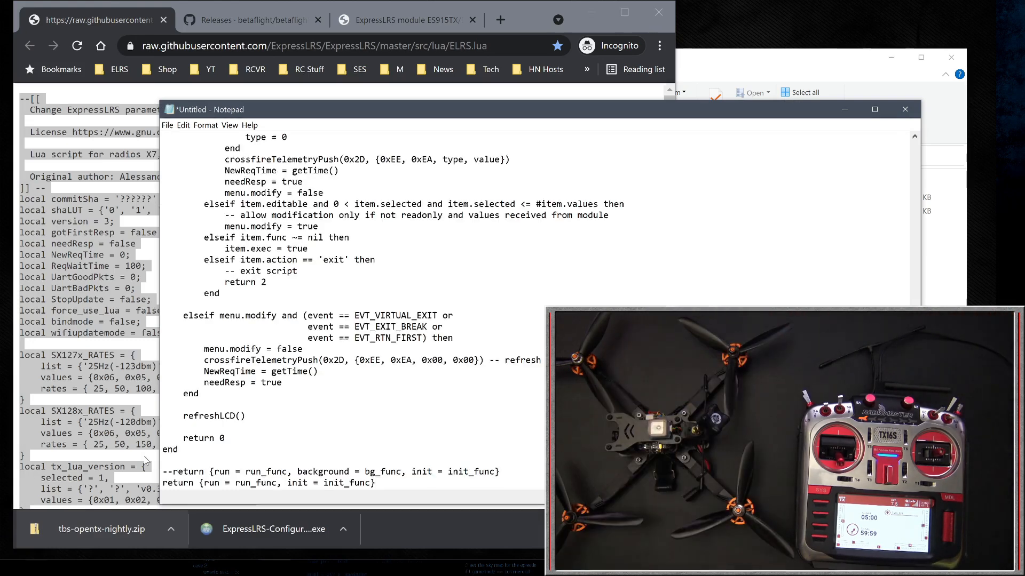
Save the script as ELRS.lua with file type All Files in the SCRIPTS\TOOLS folder of the TX16S (F:) drive
{"action": "left_click", "coordinate": [167, 126]}
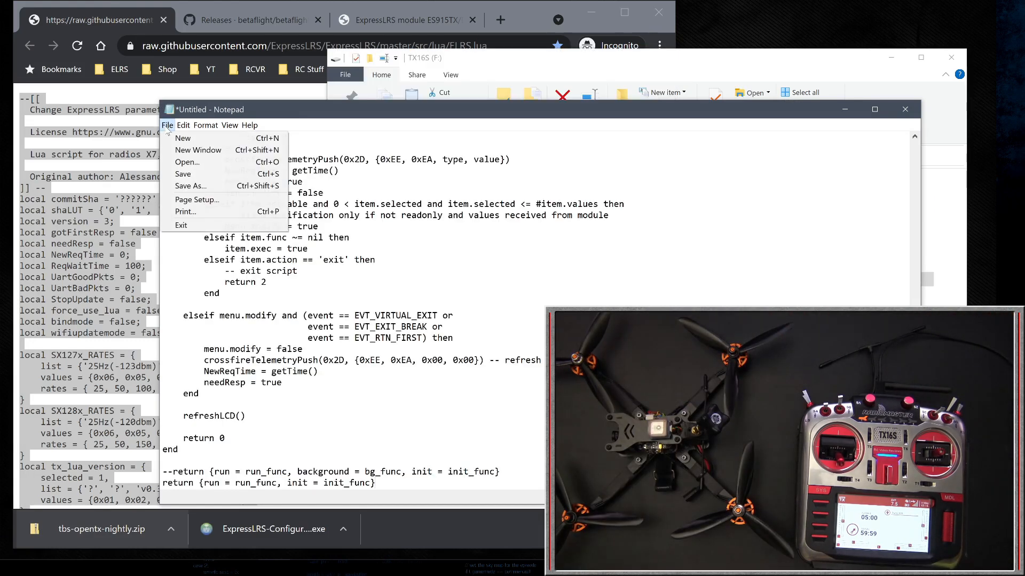
{"action": "left_click", "coordinate": [192, 186]}
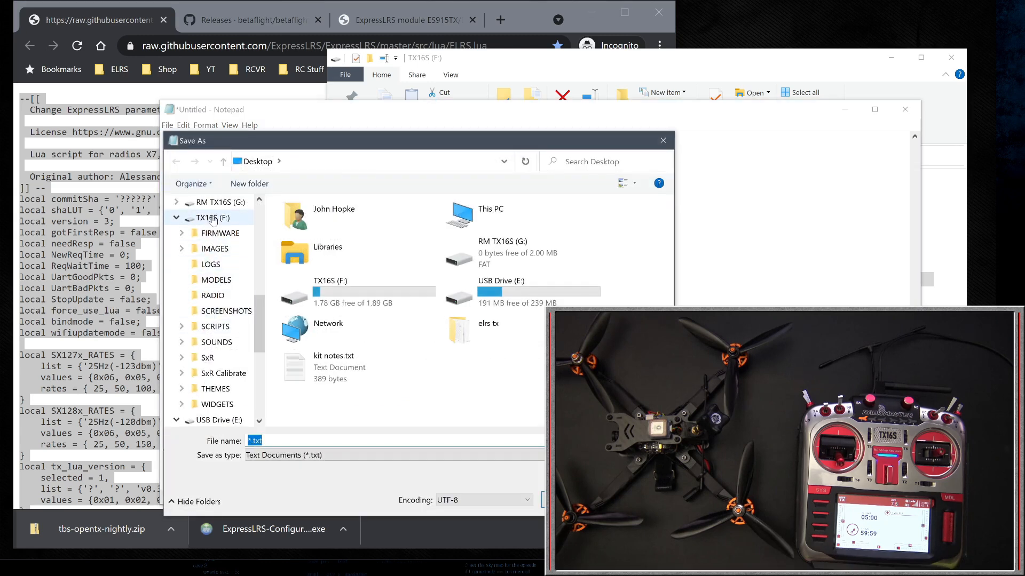
{"action": "left_click", "coordinate": [208, 331]}
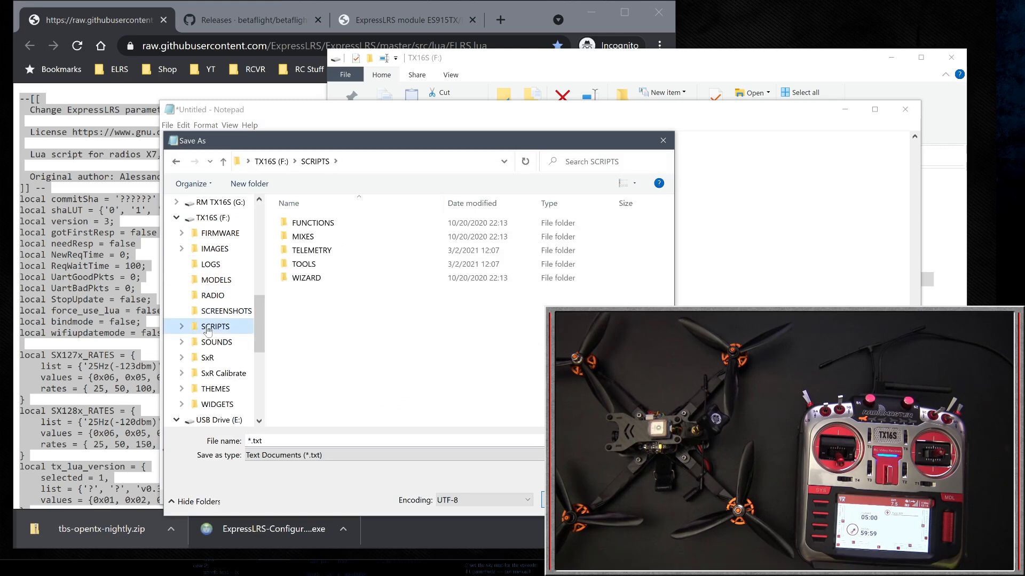
{"action": "double_click", "coordinate": [299, 264]}
{"action": "left_click", "coordinate": [284, 441]}
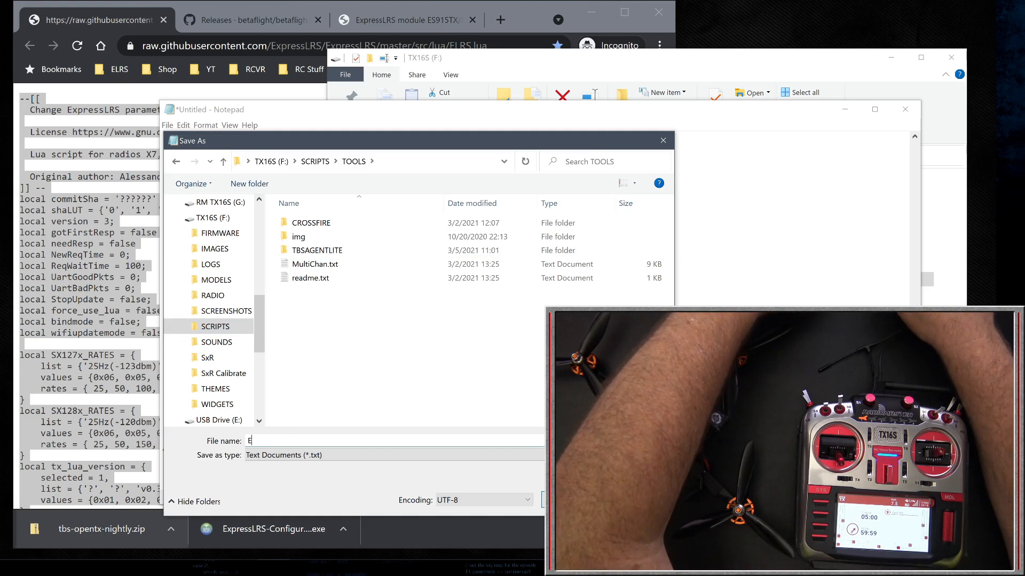
{"action": "type", "text": "ELRS.lua"}
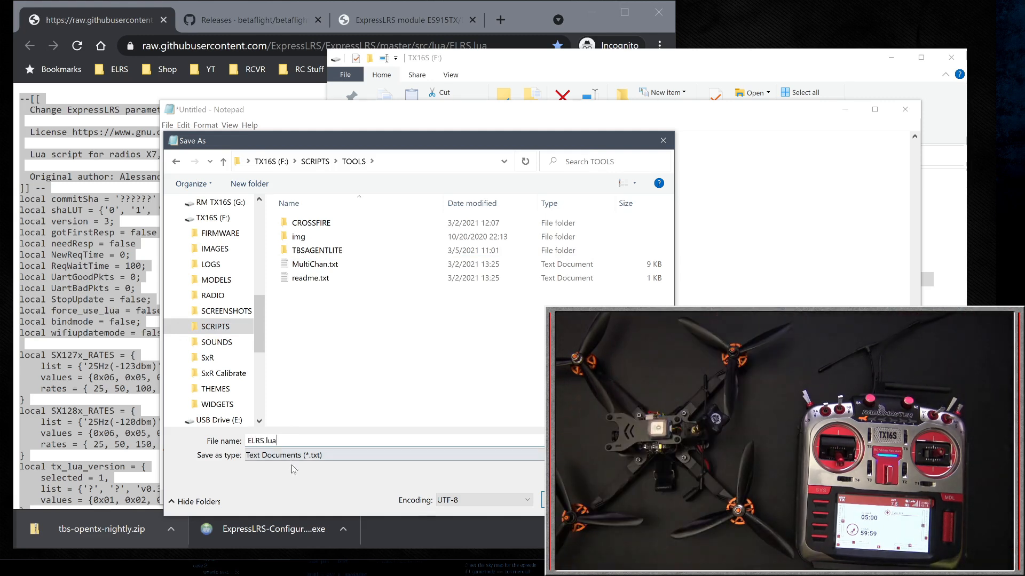
{"action": "left_click", "coordinate": [308, 457]}
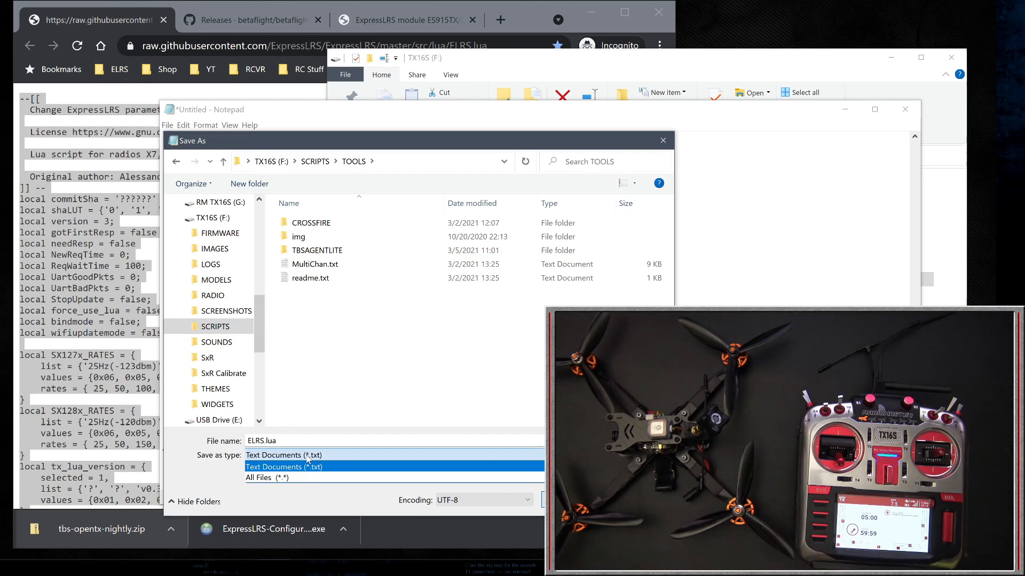
{"action": "left_click", "coordinate": [278, 479]}
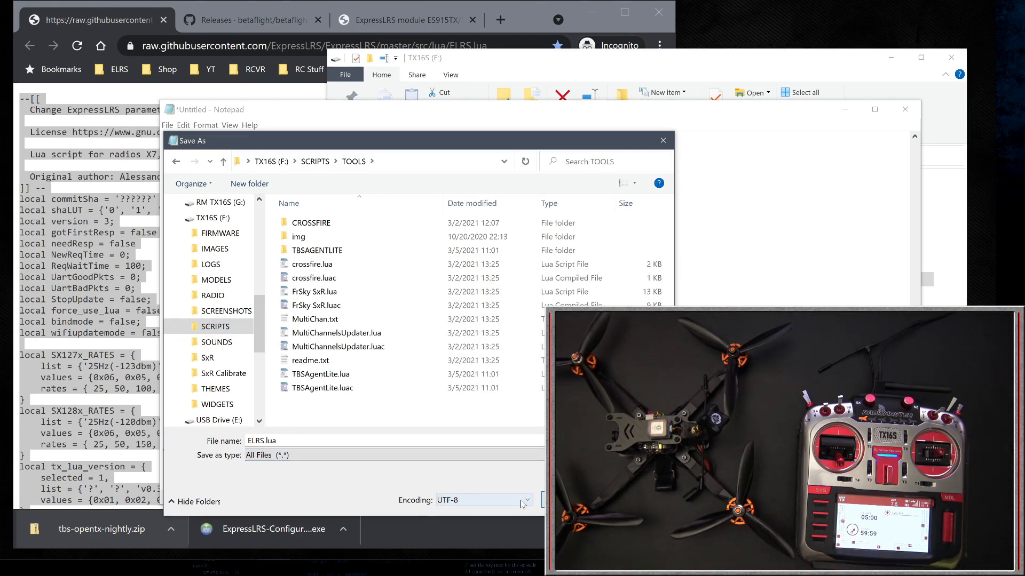
{"action": "key", "text": "Return"}
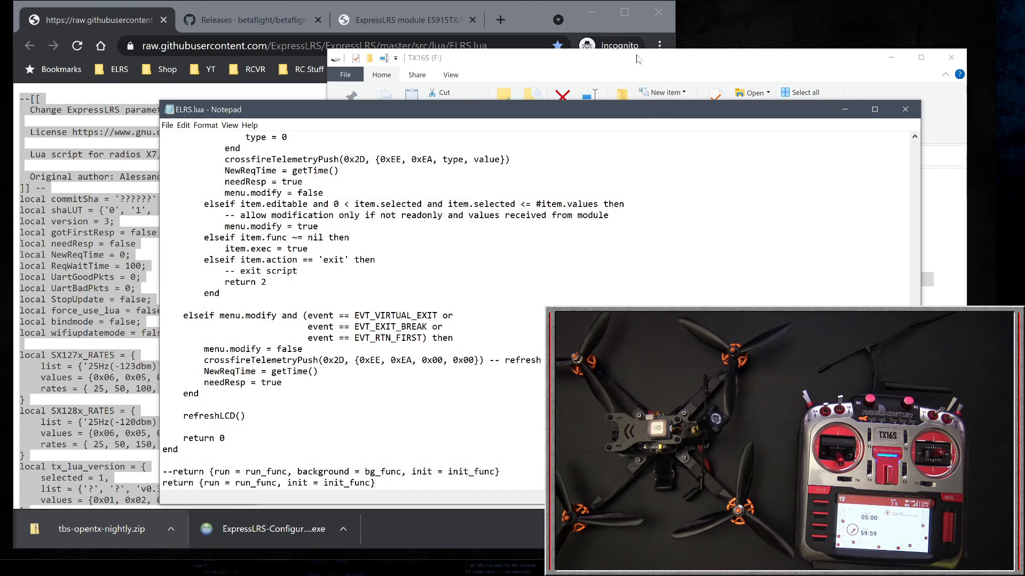
In File Explorer, open SCRIPTS\TOOLS on the TX16S (F:) drive and check for the ELRS.lua file
{"action": "left_click", "coordinate": [637, 59]}
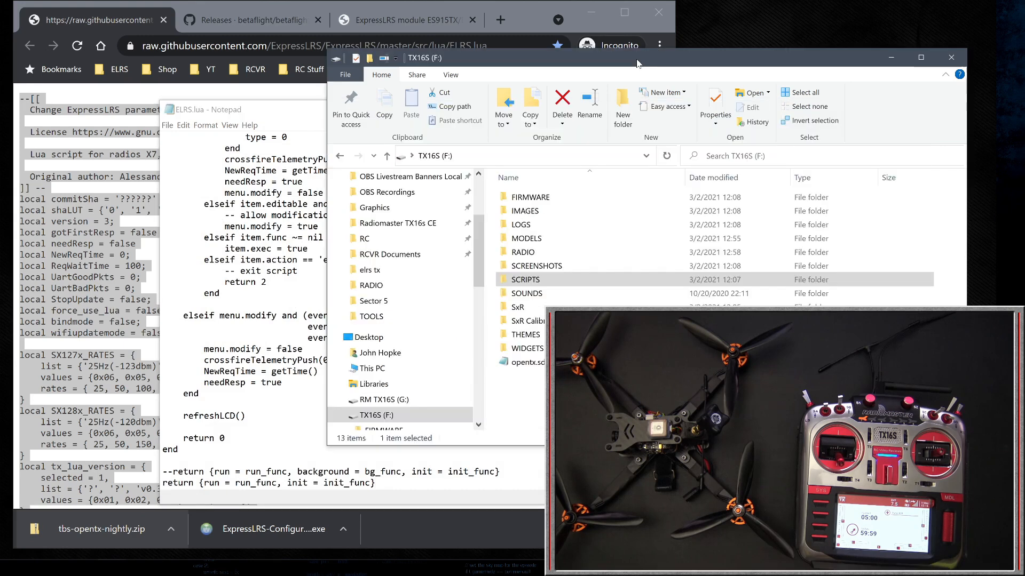
{"action": "double_click", "coordinate": [523, 281]}
{"action": "double_click", "coordinate": [527, 238]}
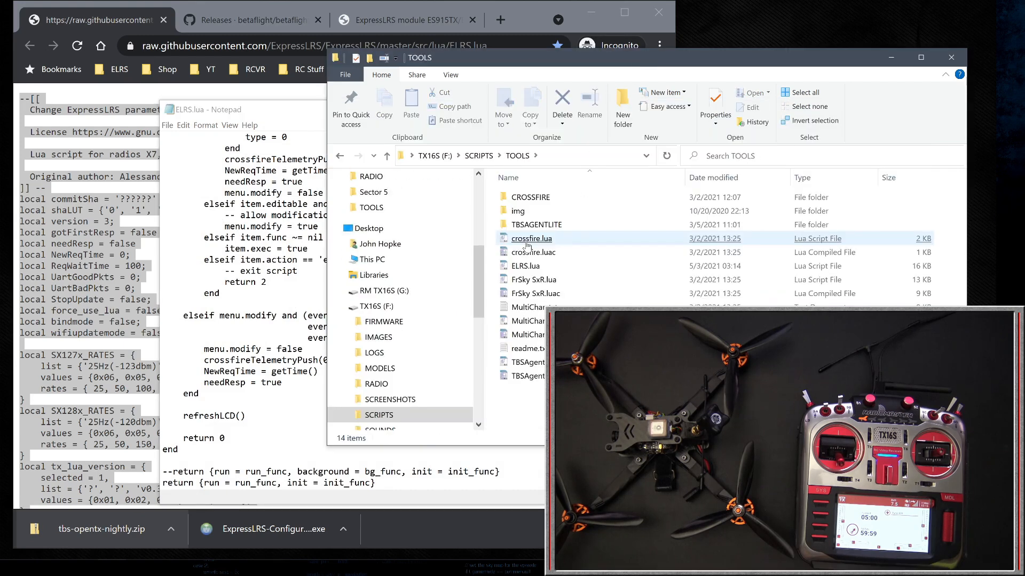
{"action": "left_click", "coordinate": [531, 273]}
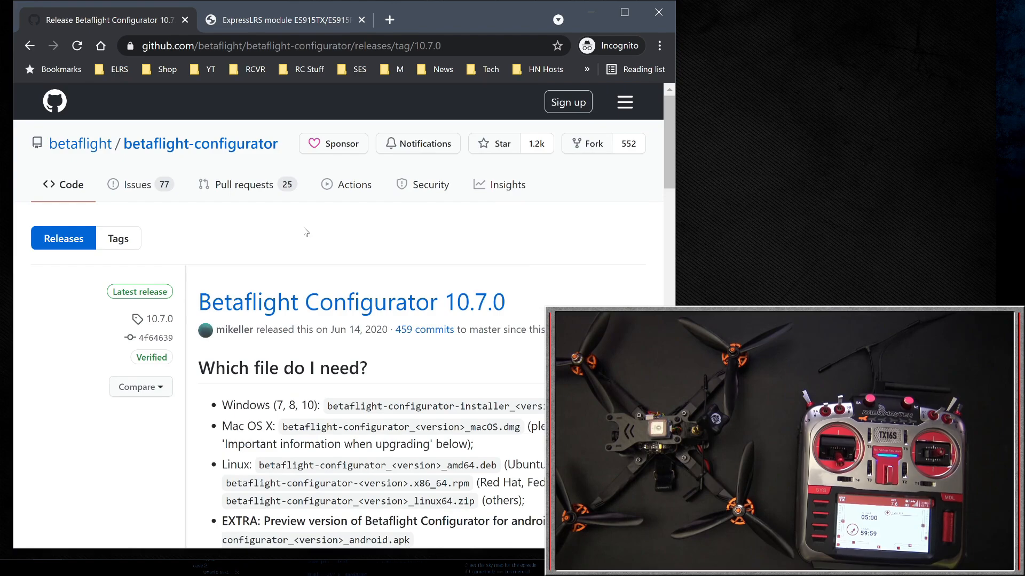
In the browser, download betaflight-configurator-installer_10.7.0_win32.exe from the Betaflight Configurator 10.7.0 release assets
{"action": "scroll", "coordinate": [305, 232], "scroll_direction": "down", "scroll_amount": 20}
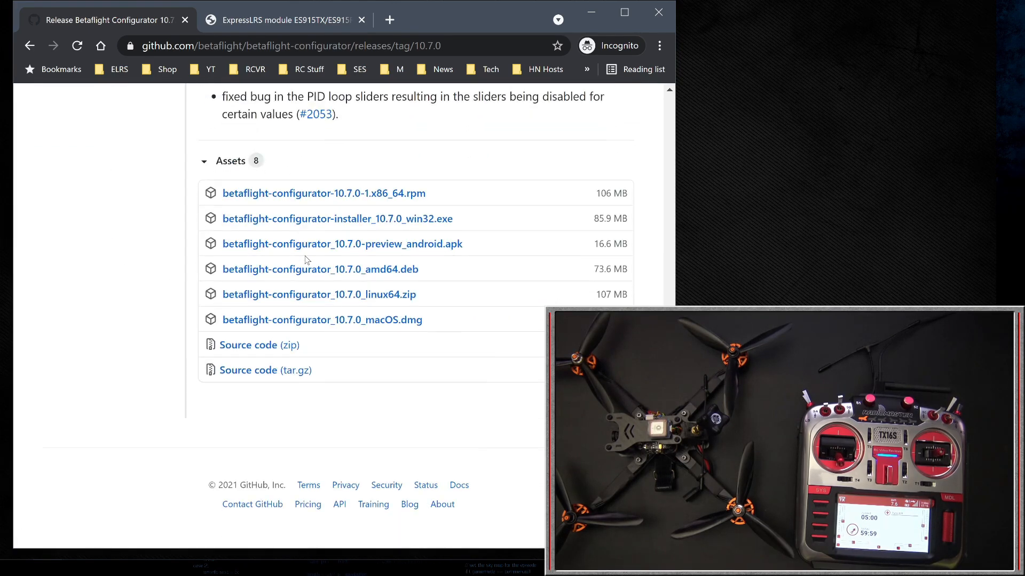
{"action": "left_click", "coordinate": [338, 215]}
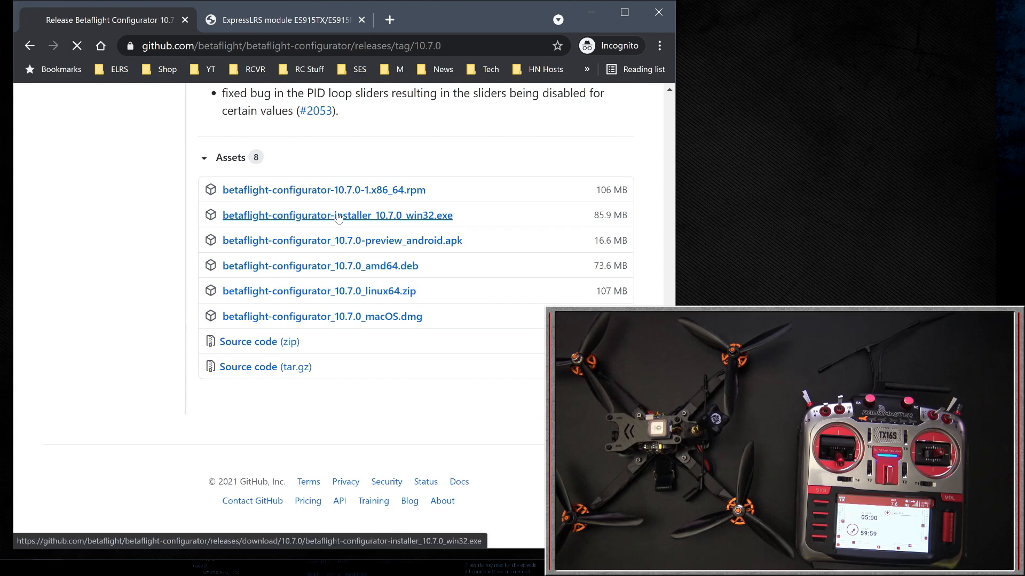
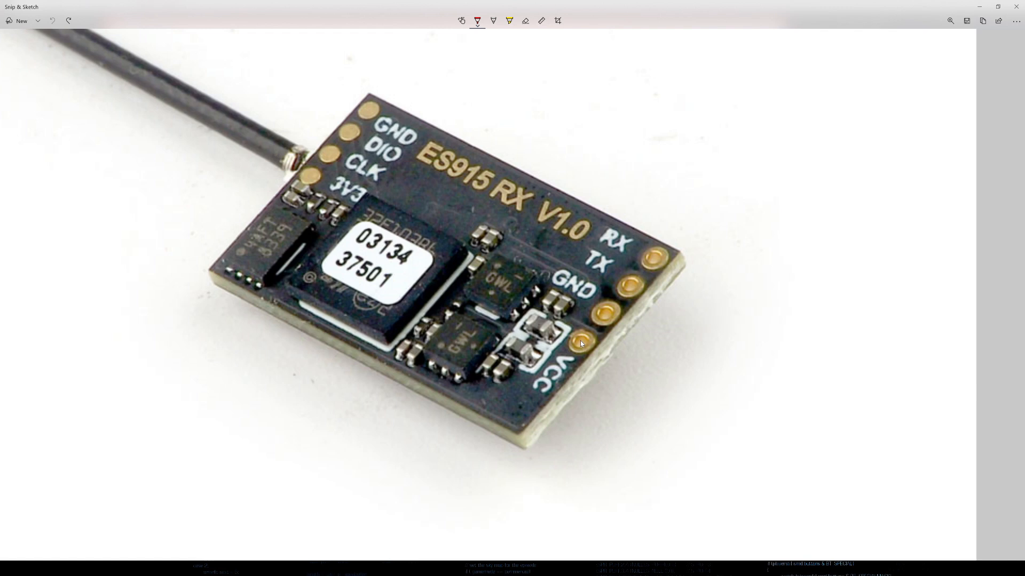
In Snip & Sketch, draw a red line from the receiver's VCC pad marked + and a black line from GND marked −
{"action": "left_click_drag", "start_coordinate": [580, 340], "coordinate": [791, 451]}
{"action": "mouse_move", "coordinate": [794, 412]}
{"action": "left_mouse_down"}
{"action": "mouse_move", "coordinate": [796, 435]}
{"action": "mouse_move", "coordinate": [792, 424]}
{"action": "mouse_move", "coordinate": [804, 426]}
{"action": "left_mouse_up"}
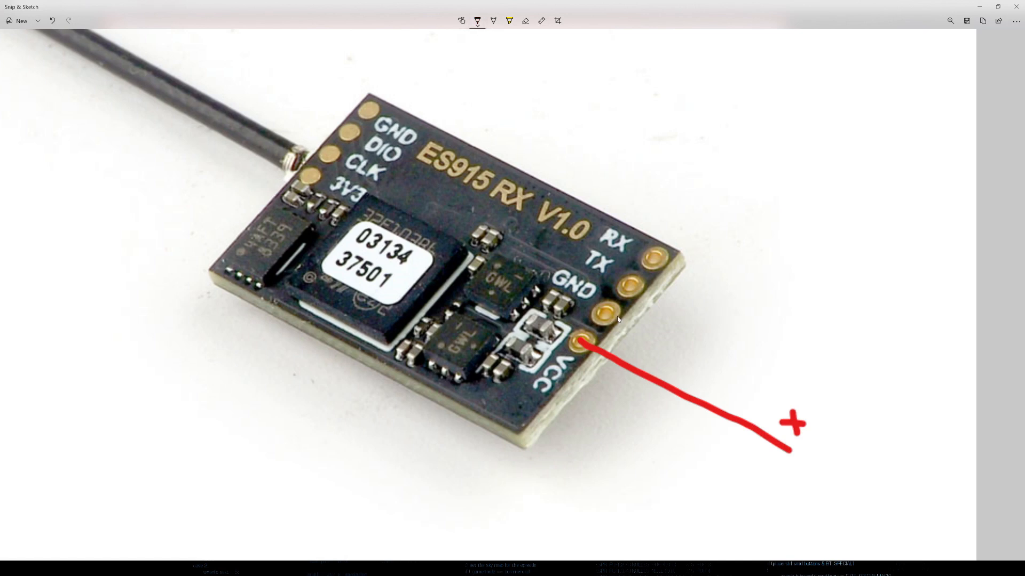
{"action": "mouse_move", "coordinate": [607, 315]}
{"action": "left_mouse_down"}
{"action": "mouse_move", "coordinate": [731, 382]}
{"action": "mouse_move", "coordinate": [746, 386]}
{"action": "mouse_move", "coordinate": [748, 368]}
{"action": "mouse_move", "coordinate": [760, 368]}
{"action": "left_mouse_up"}
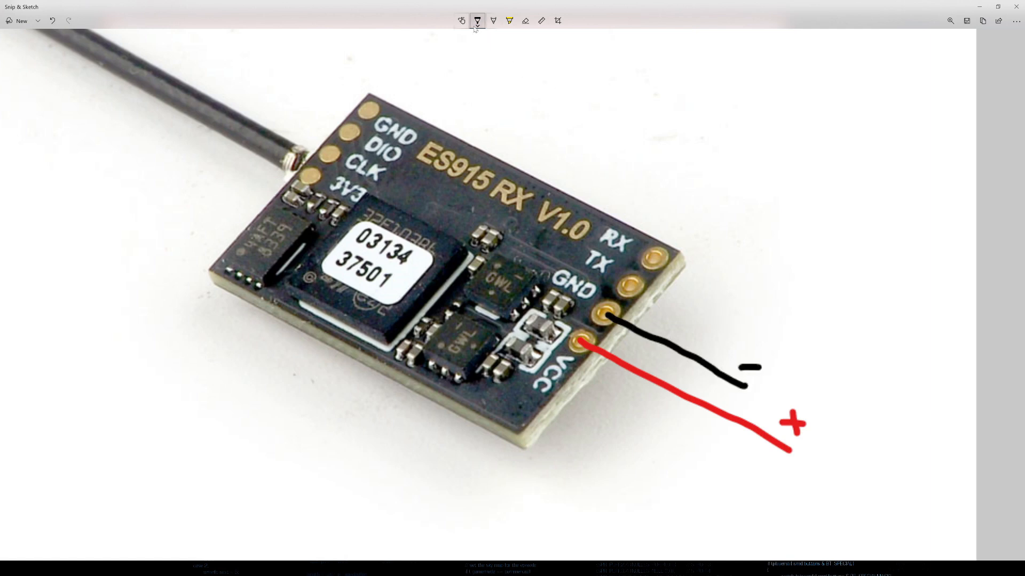
Draw a green line from the receiver's TX pad labelled R and an orange line from its RX pad labelled T
{"action": "left_click", "coordinate": [463, 91]}
{"action": "left_click_drag", "start_coordinate": [634, 290], "coordinate": [897, 356]}
{"action": "mouse_move", "coordinate": [875, 315]}
{"action": "left_mouse_down"}
{"action": "mouse_move", "coordinate": [877, 338]}
{"action": "mouse_move", "coordinate": [891, 310]}
{"action": "mouse_move", "coordinate": [878, 331]}
{"action": "mouse_move", "coordinate": [899, 348]}
{"action": "left_mouse_up"}
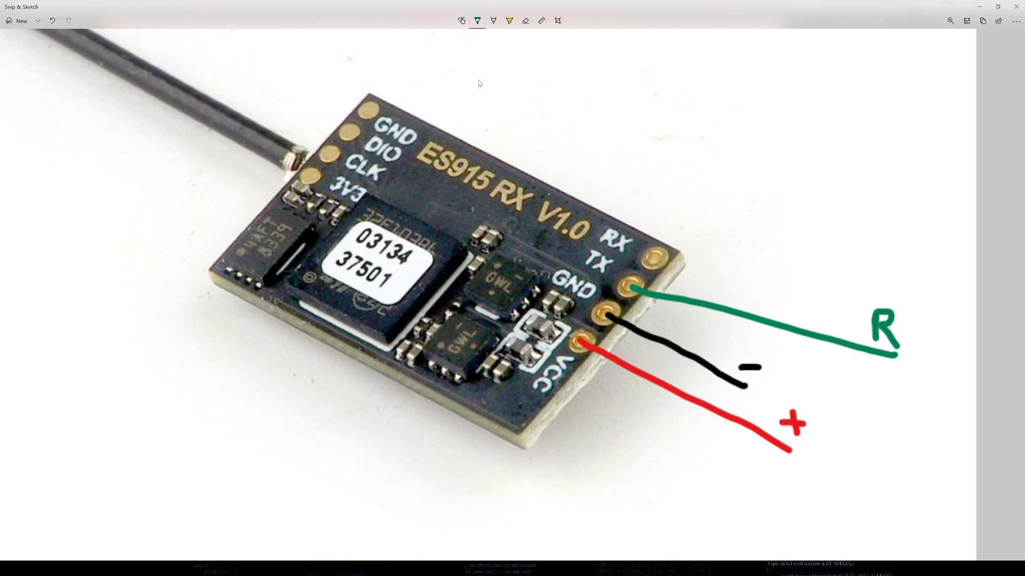
{"action": "left_click_drag", "start_coordinate": [665, 263], "coordinate": [898, 274]}
{"action": "mouse_move", "coordinate": [880, 228]}
{"action": "left_mouse_down"}
{"action": "mouse_move", "coordinate": [882, 249]}
{"action": "mouse_move", "coordinate": [890, 229]}
{"action": "left_mouse_up"}
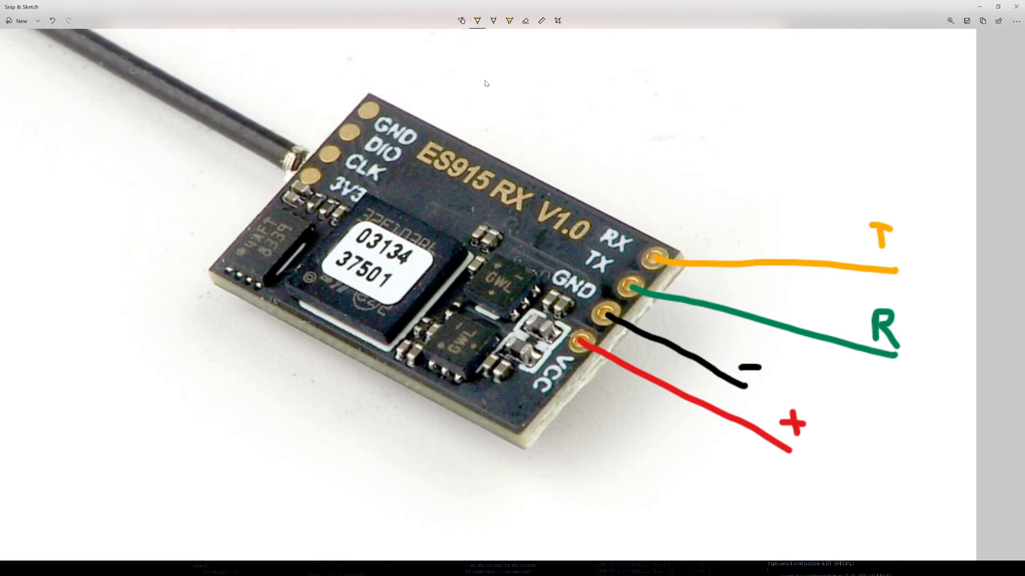
{"action": "left_click_drag", "start_coordinate": [672, 283], "coordinate": [862, 319]}
{"action": "mouse_move", "coordinate": [663, 256]}
{"action": "left_mouse_down"}
{"action": "mouse_move", "coordinate": [863, 238]}
{"action": "mouse_move", "coordinate": [842, 230]}
{"action": "left_mouse_up"}
{"action": "left_click_drag", "start_coordinate": [860, 319], "coordinate": [839, 293]}
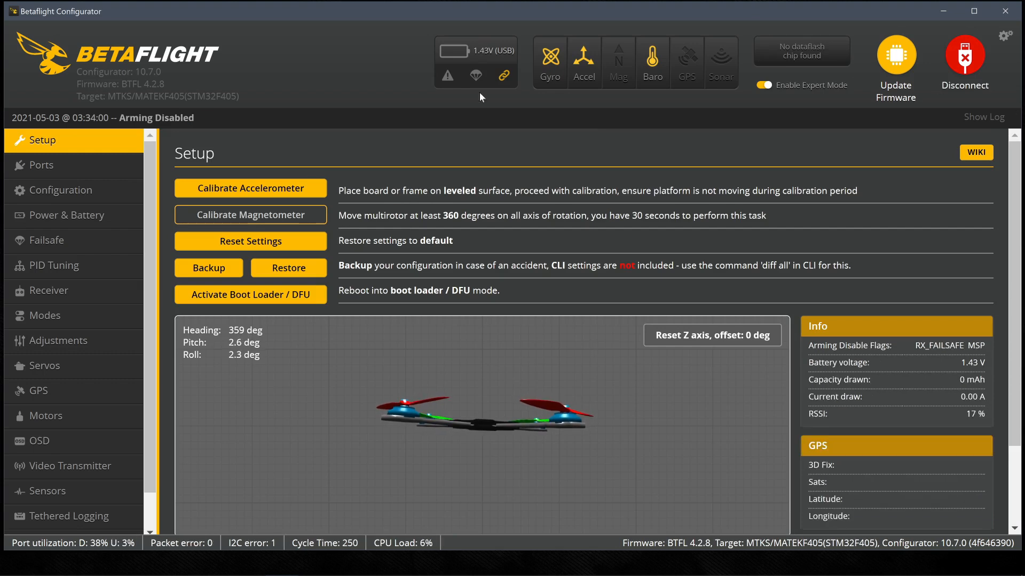
In Betaflight Configurator, enable Serial Rx on UART5 in the port settings
{"action": "left_click", "coordinate": [89, 176]}
{"action": "left_click", "coordinate": [426, 384]}
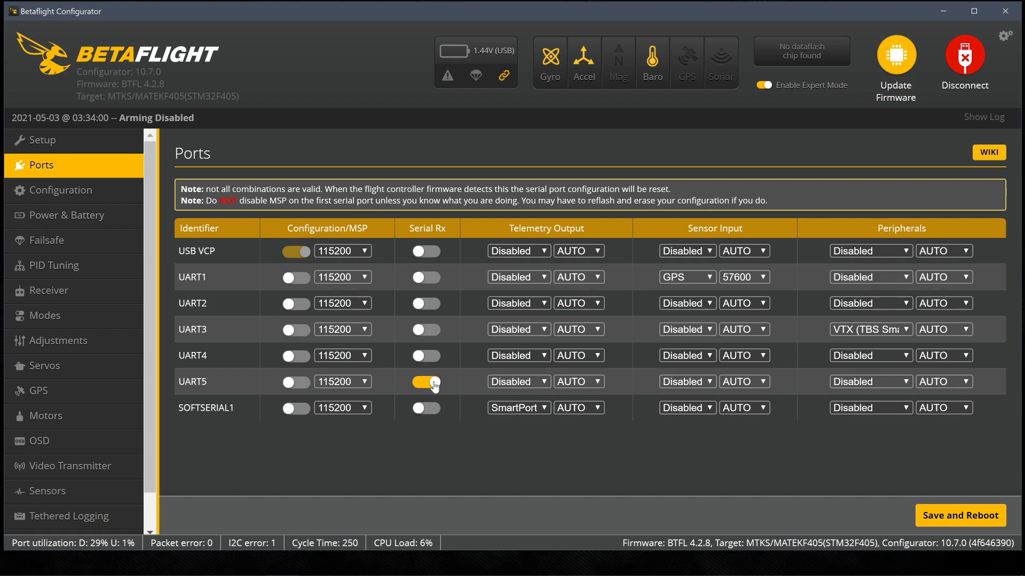
Choose CRSF as the Serial Receiver Provider, review the telemetry feature, and save the configuration with a reboot
{"action": "left_click", "coordinate": [80, 190]}
{"action": "scroll", "coordinate": [279, 339], "scroll_direction": "down", "scroll_amount": 10}
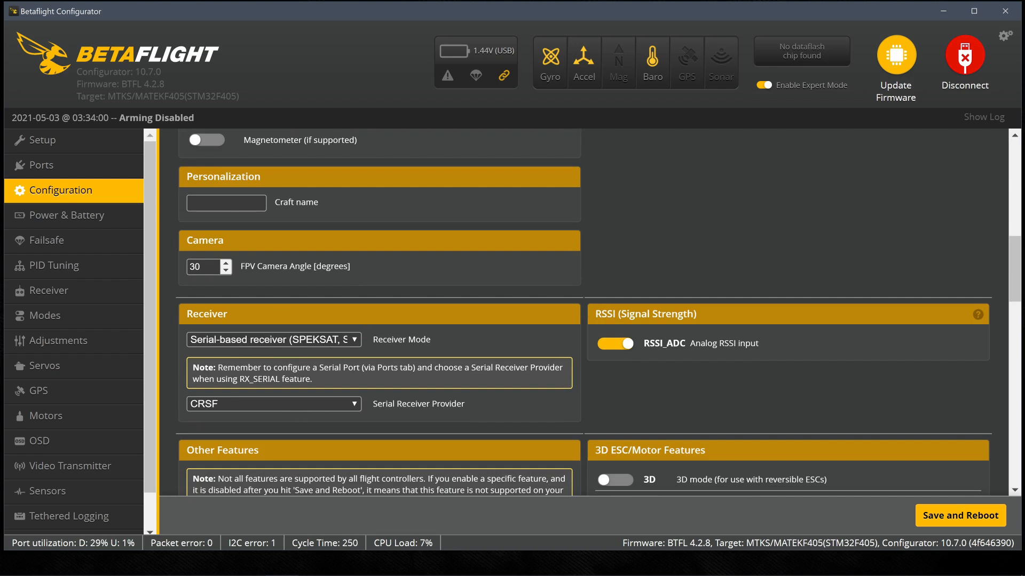
{"action": "left_click", "coordinate": [356, 404]}
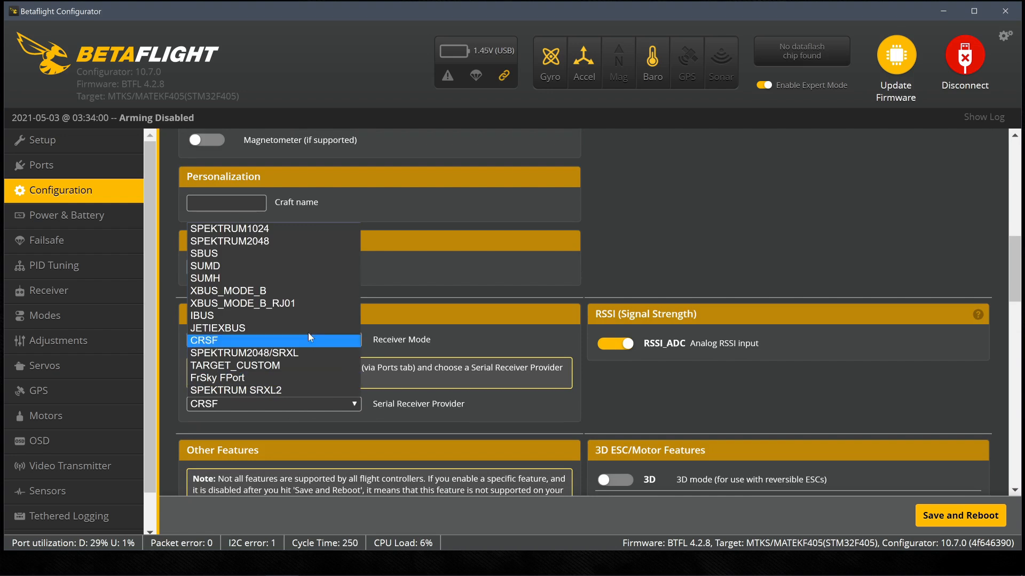
{"action": "left_click", "coordinate": [233, 342]}
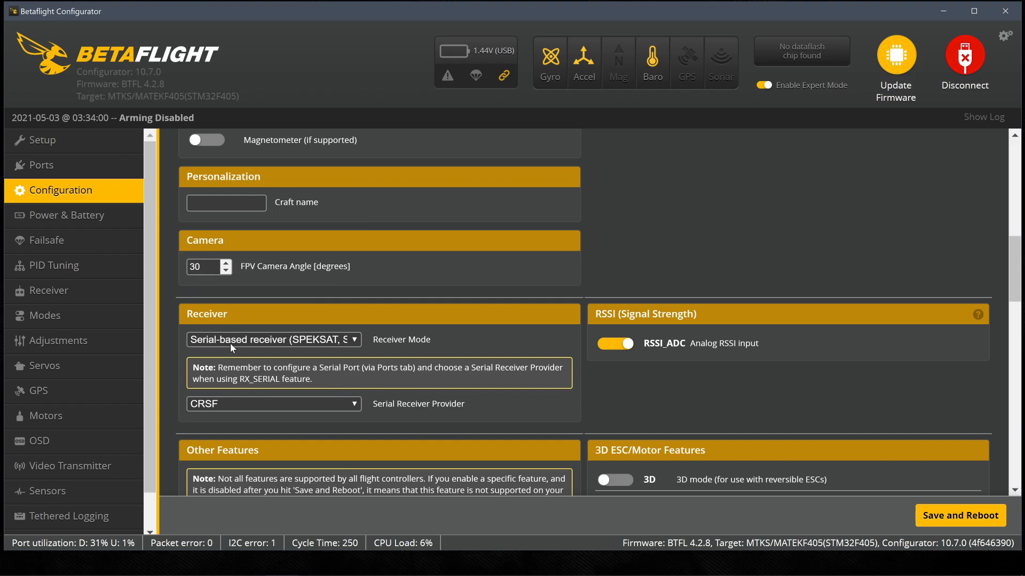
{"action": "scroll", "coordinate": [313, 354], "scroll_direction": "down", "scroll_amount": 6}
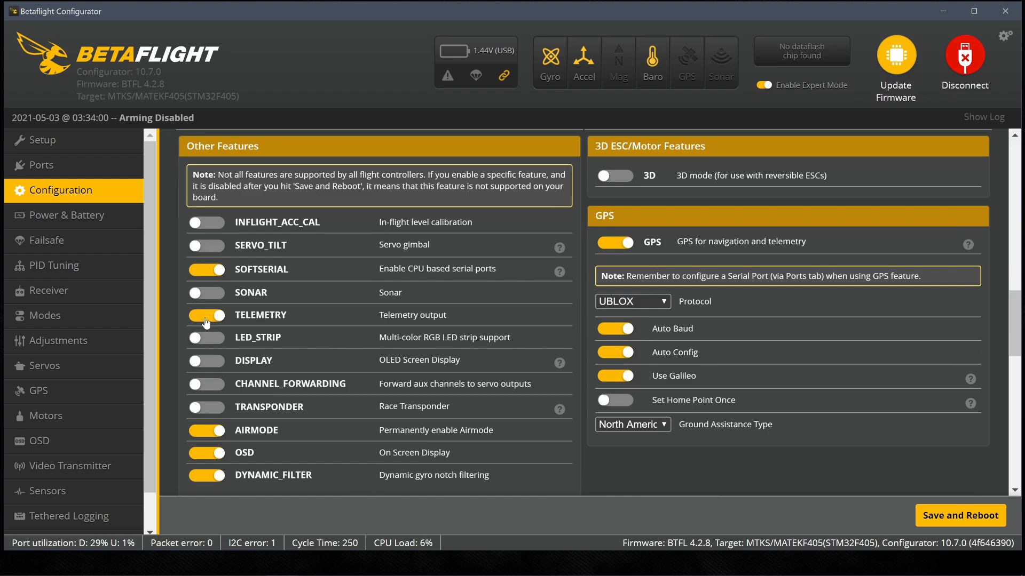
{"action": "left_click", "coordinate": [961, 515]}
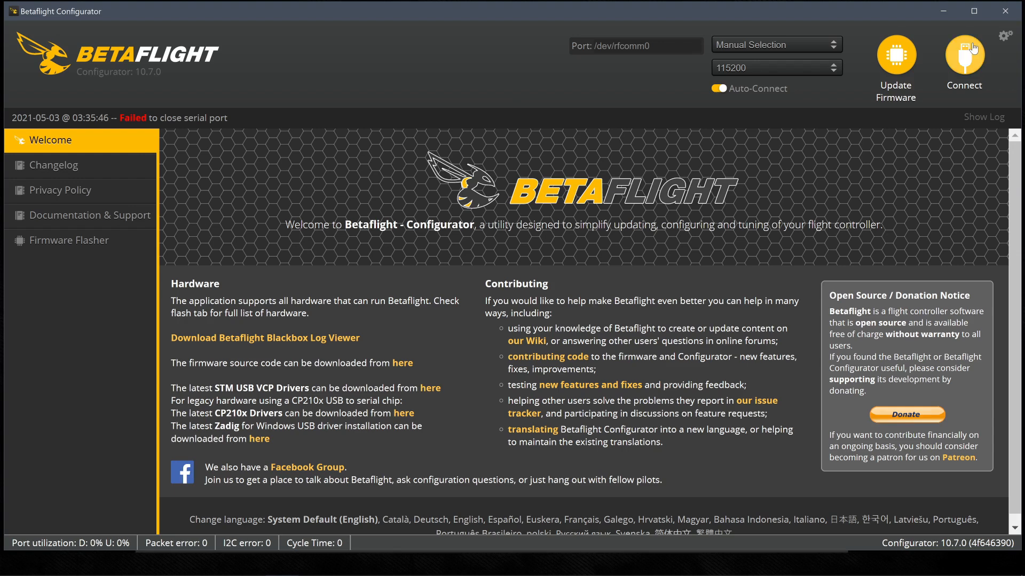
{"action": "left_click", "coordinate": [974, 50]}
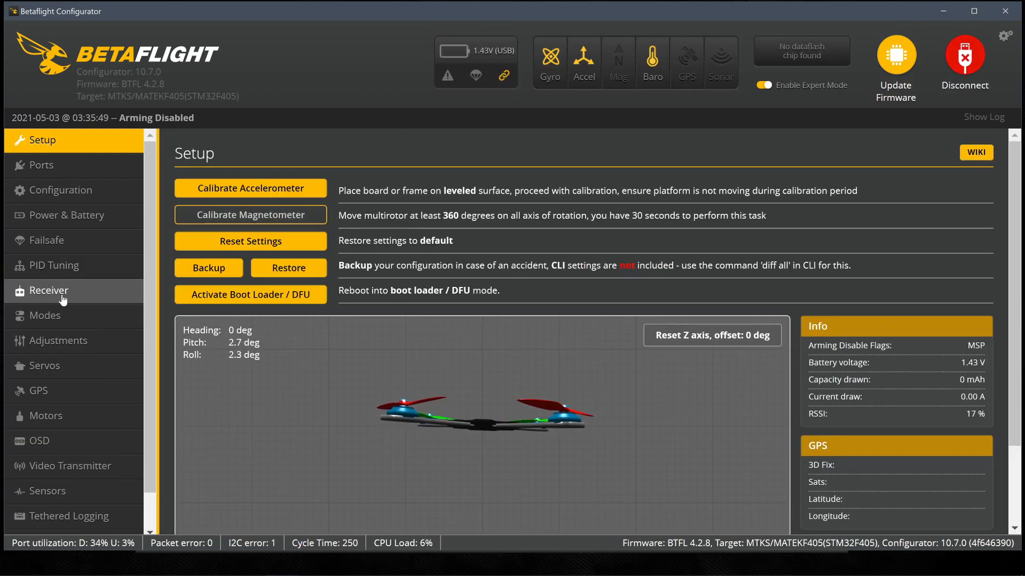
Check the receiver channel values in Betaflight Configurator and disconnect from the flight controller
{"action": "left_click", "coordinate": [89, 298]}
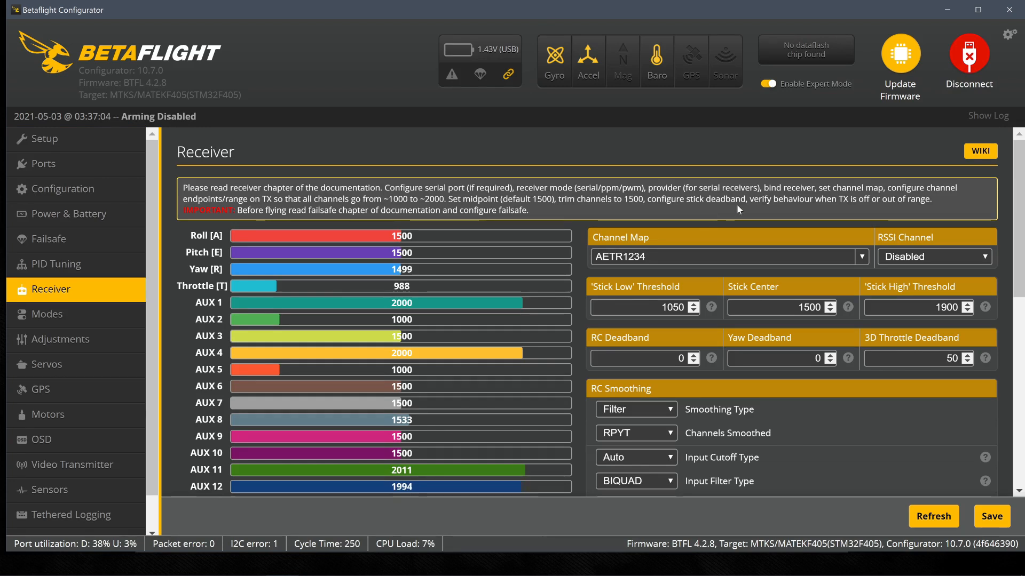
{"action": "left_click", "coordinate": [969, 56]}
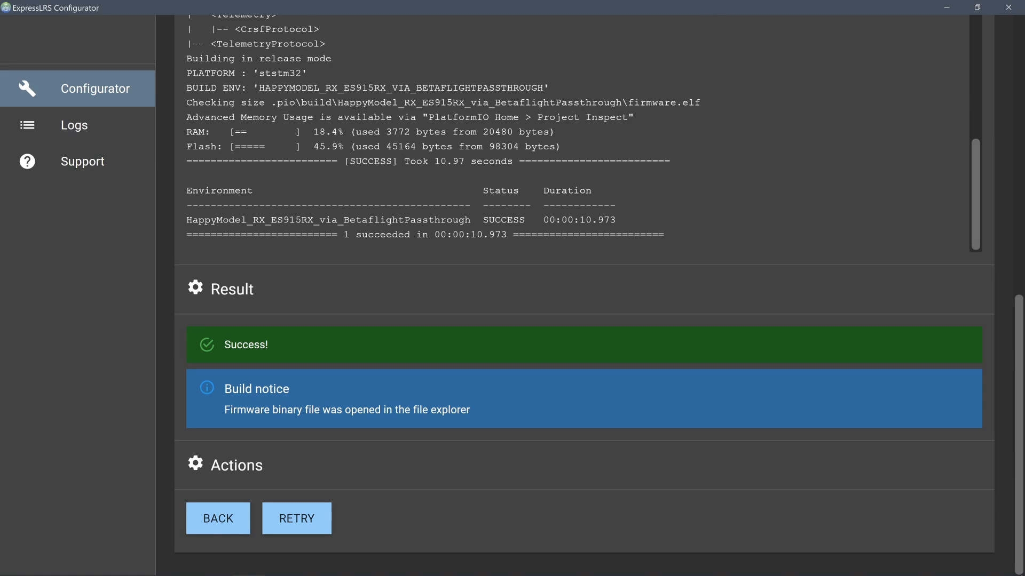
In ExpressLRS Configurator, return from the build result and build and flash the HappyModel_RX_ES915RX_via_BetaflightPassthrough receiver firmware
{"action": "scroll", "coordinate": [576, 139], "scroll_direction": "up", "scroll_amount": 4}
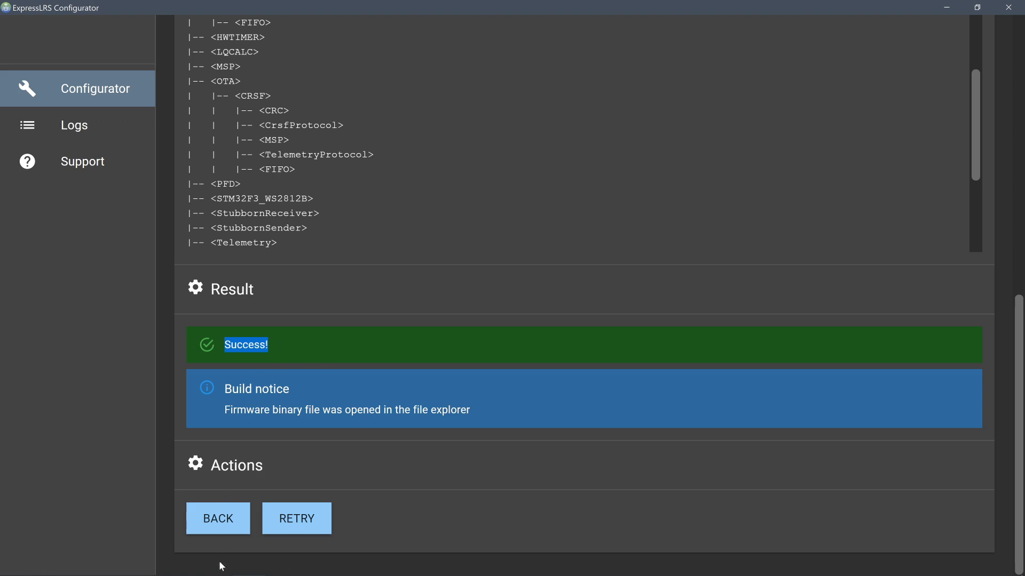
{"action": "left_click", "coordinate": [219, 518]}
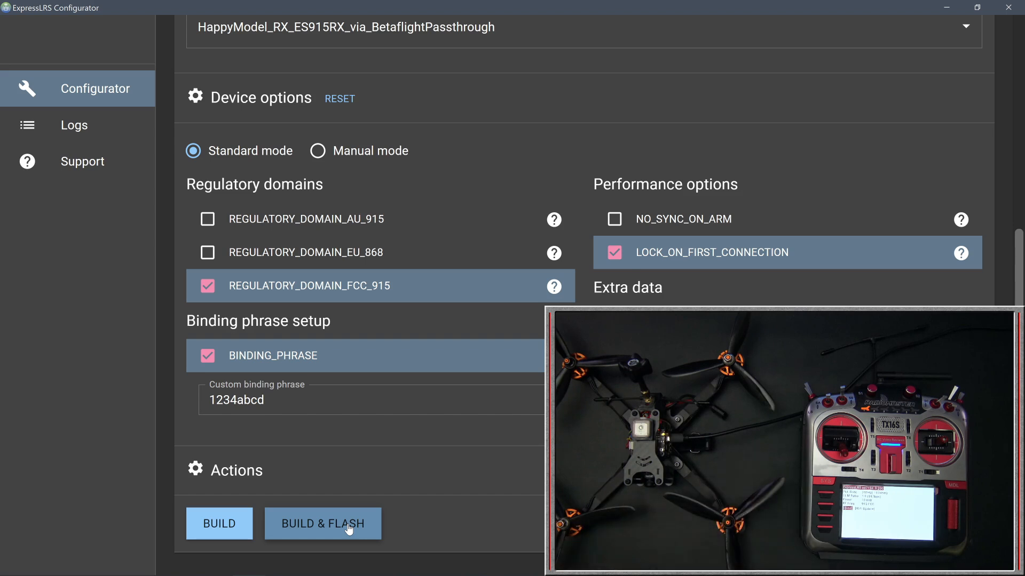
{"action": "left_click", "coordinate": [348, 527]}
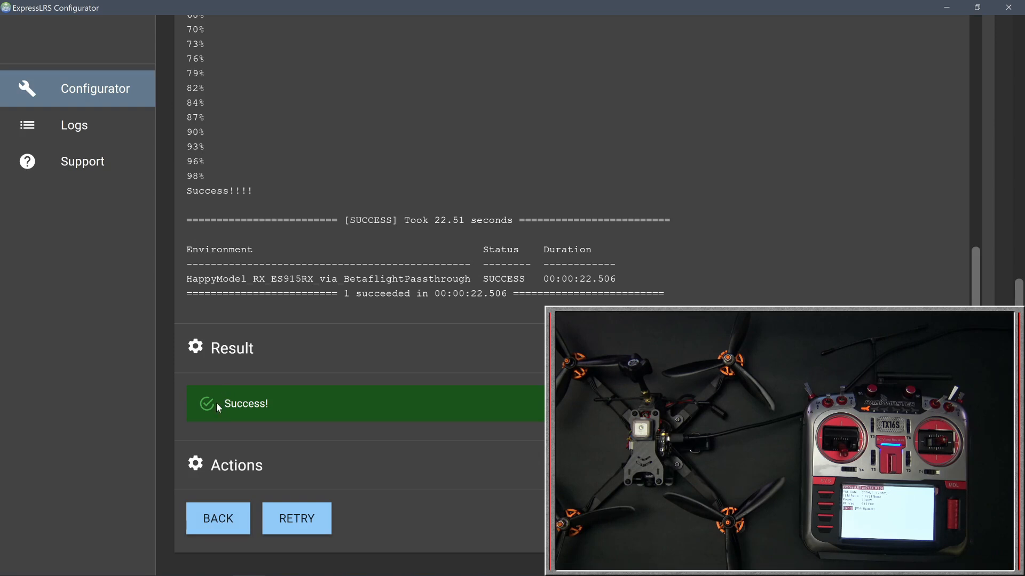
Keep release 1.0.0-RC2, select the device target HappyModel_TX_ES915TX_via_stock_BL, and build the transmitter firmware
{"action": "left_click", "coordinate": [234, 514]}
{"action": "scroll", "coordinate": [352, 180], "scroll_direction": "up", "scroll_amount": 6}
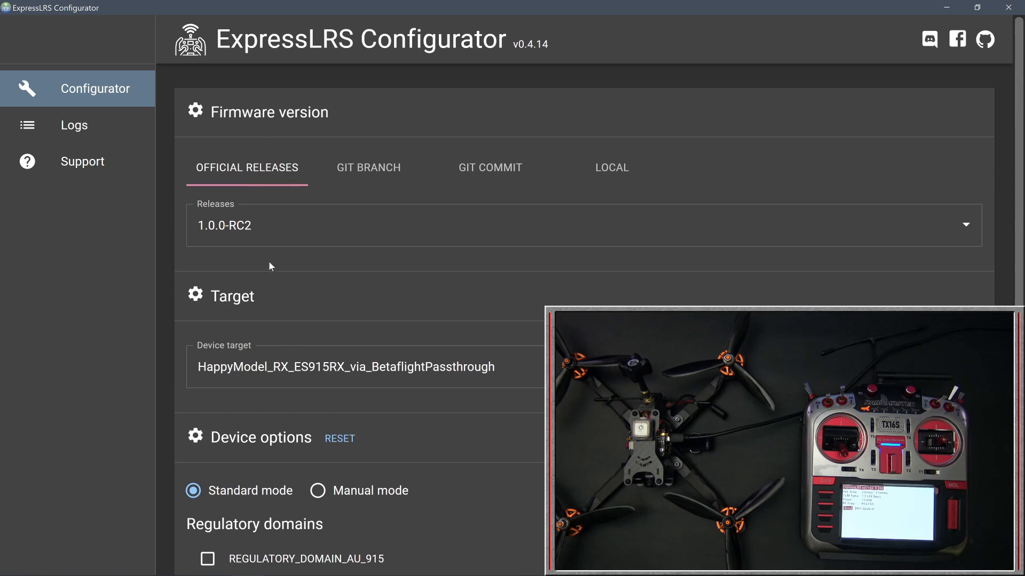
{"action": "left_click", "coordinate": [265, 235]}
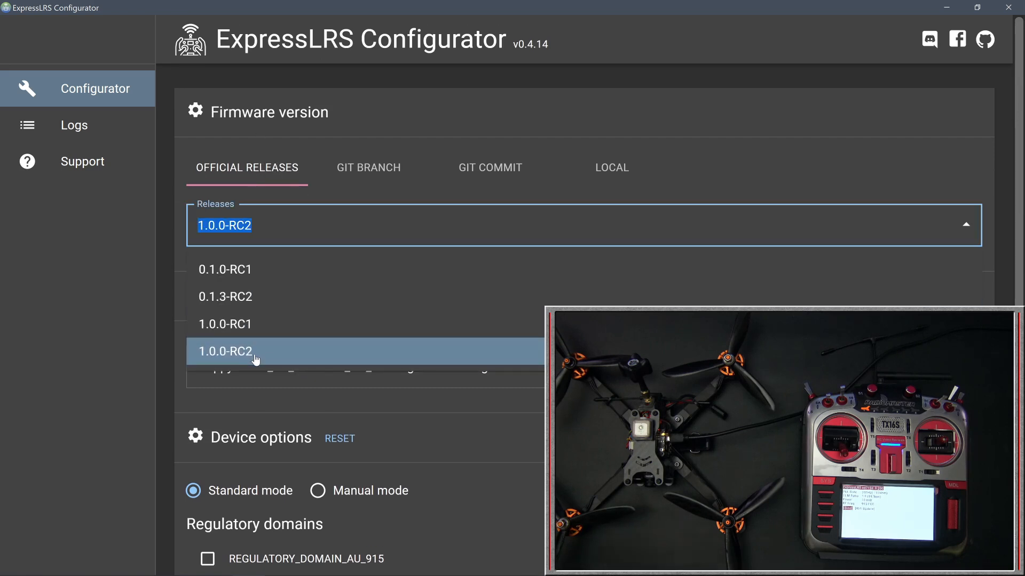
{"action": "scroll", "coordinate": [521, 459], "scroll_direction": "down", "scroll_amount": 5}
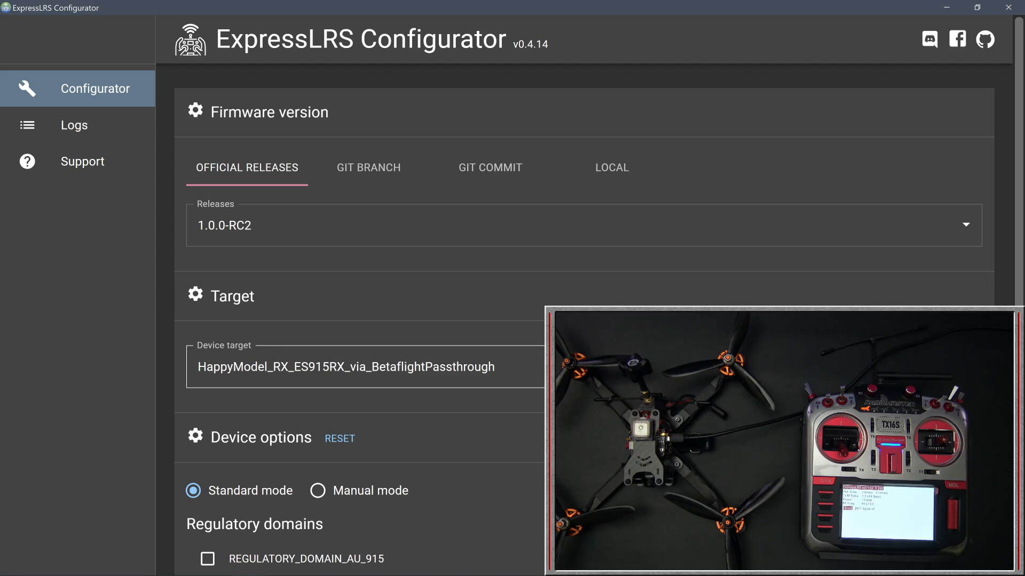
{"action": "left_click", "coordinate": [309, 367]}
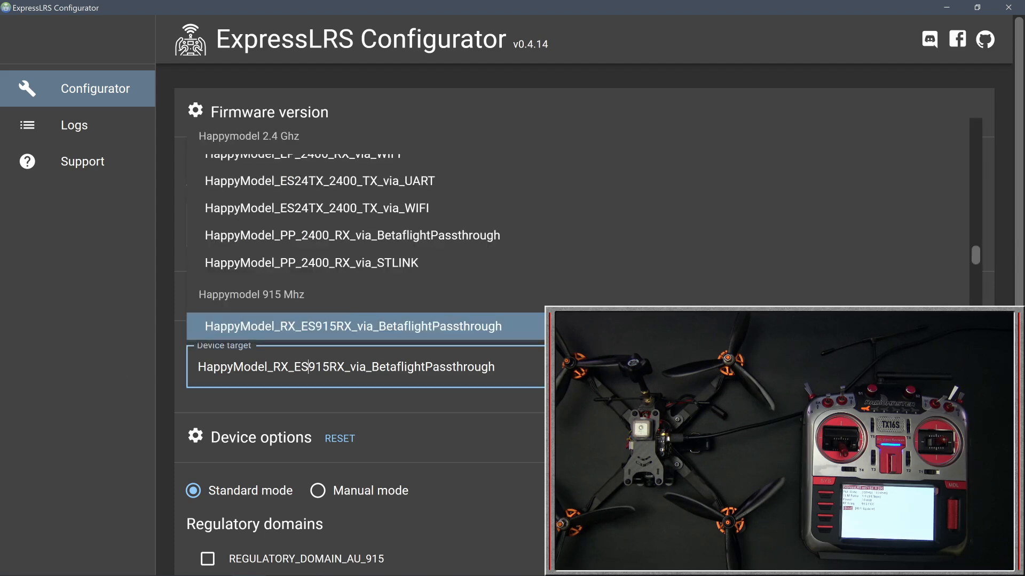
{"action": "scroll", "coordinate": [346, 300], "scroll_direction": "down", "scroll_amount": 1}
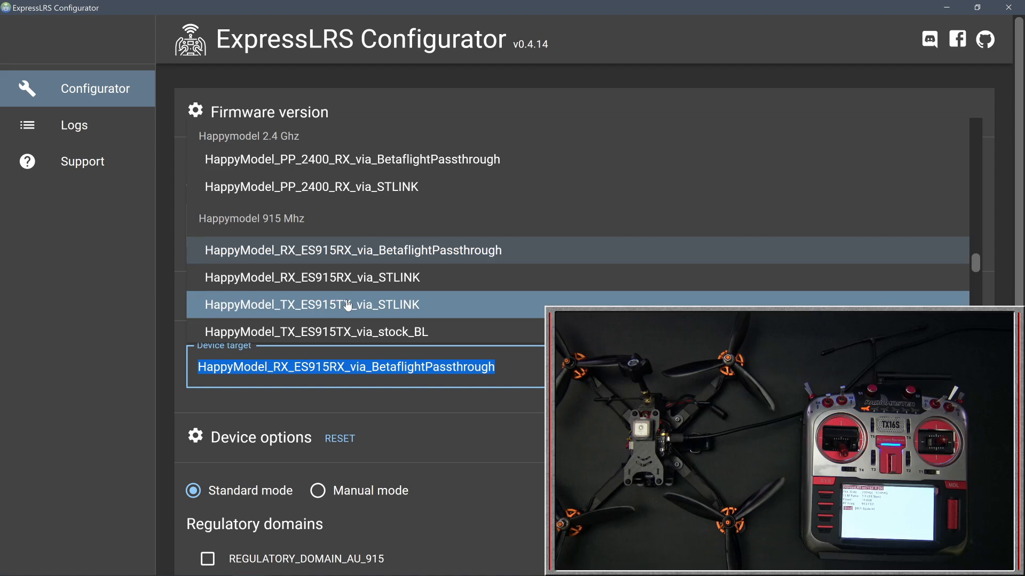
{"action": "scroll", "coordinate": [347, 302], "scroll_direction": "down", "scroll_amount": 1}
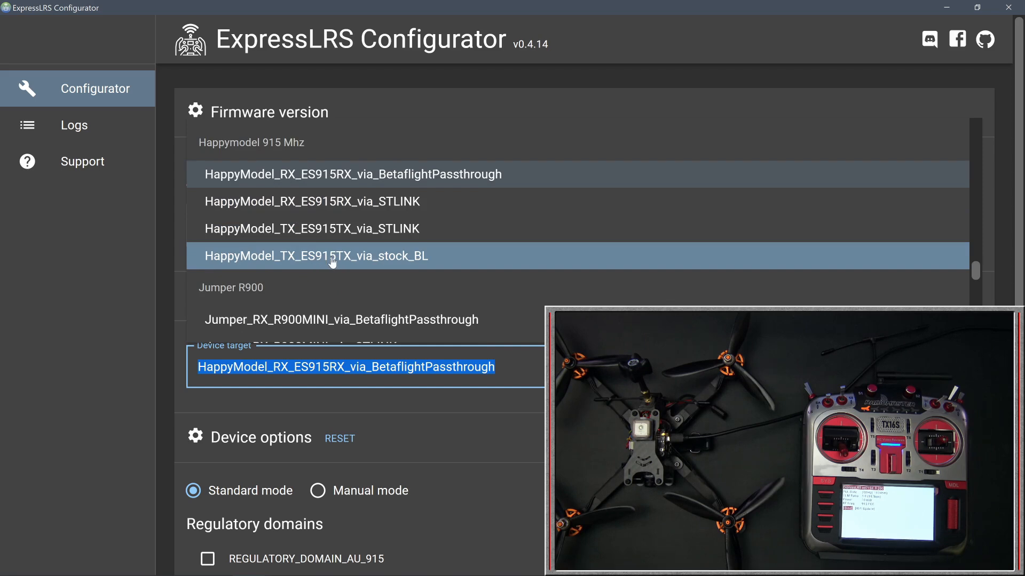
{"action": "left_click", "coordinate": [381, 262]}
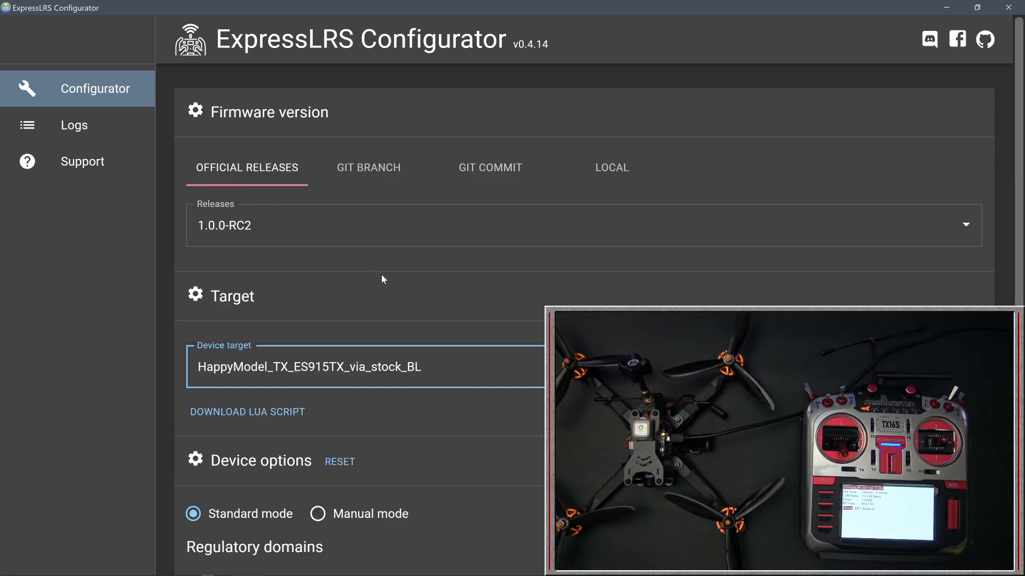
{"action": "scroll", "coordinate": [381, 274], "scroll_direction": "down", "scroll_amount": 5}
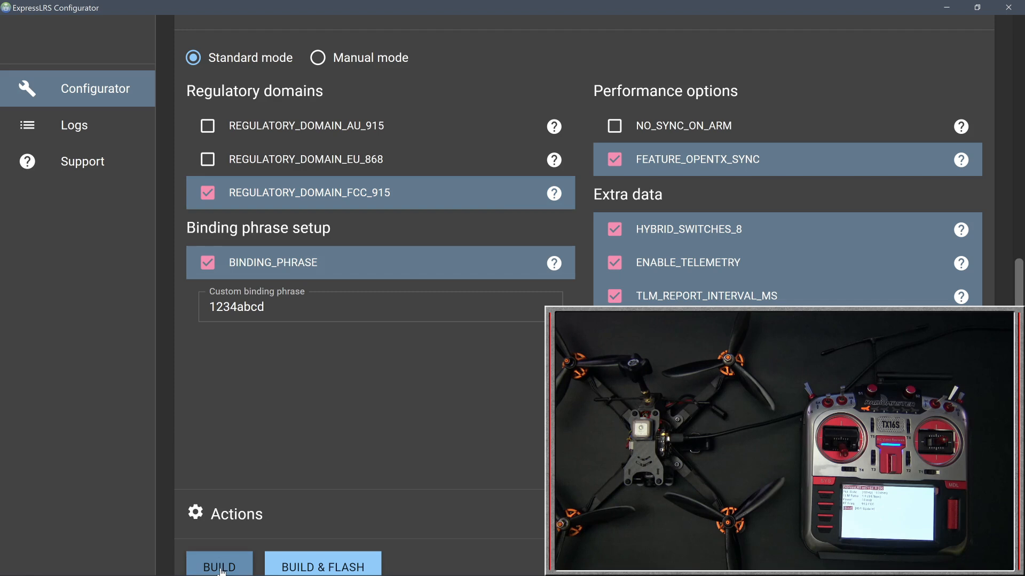
{"action": "left_click", "coordinate": [221, 568]}
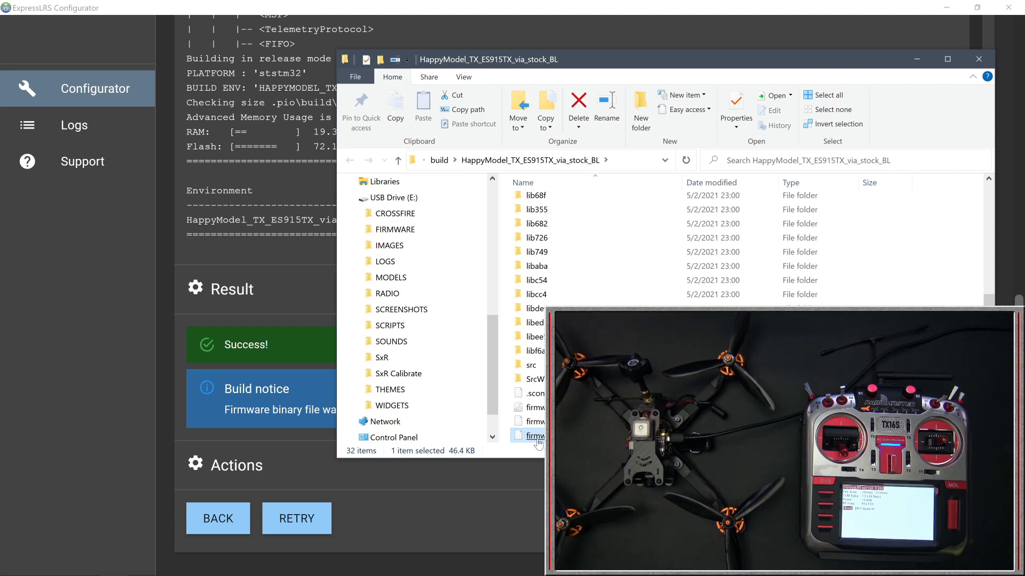
Copy the built firmware.elrs file into the desktop's elrs tx folder, replacing the existing file
{"action": "right_click", "coordinate": [539, 443]}
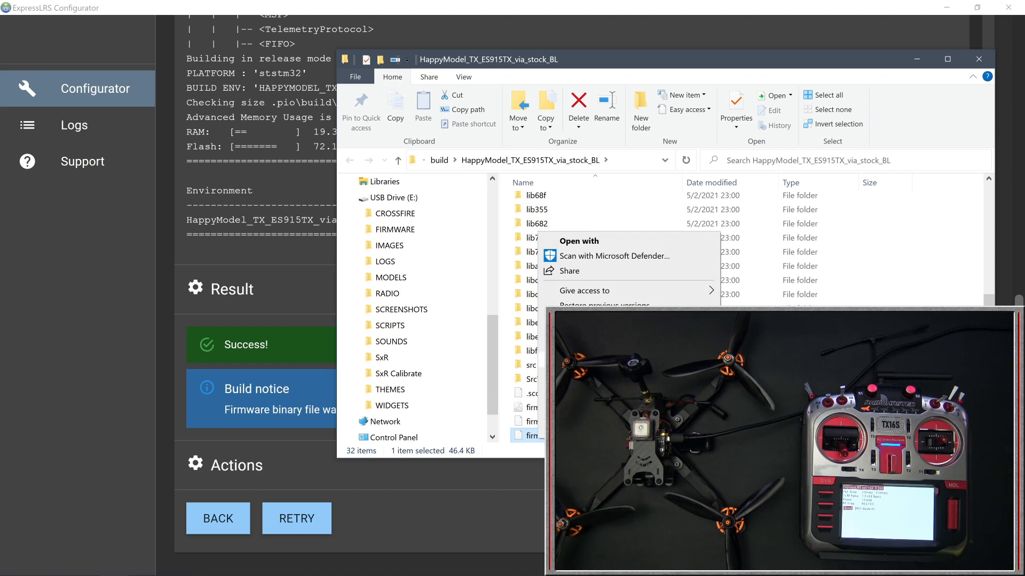
{"action": "left_click", "coordinate": [568, 360]}
{"action": "scroll", "coordinate": [398, 363], "scroll_direction": "up", "scroll_amount": 5}
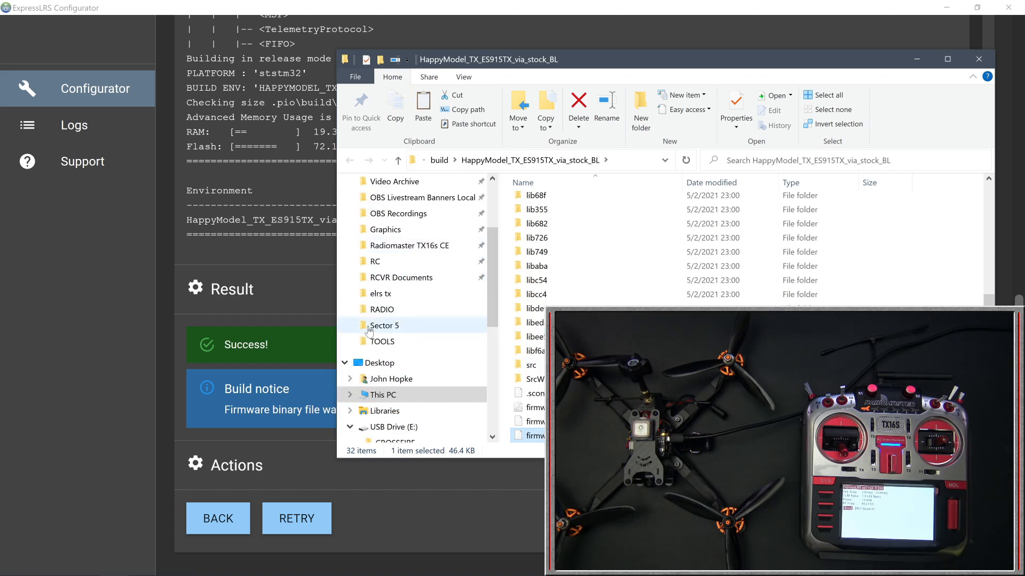
{"action": "left_click", "coordinate": [379, 363]}
{"action": "double_click", "coordinate": [726, 302]}
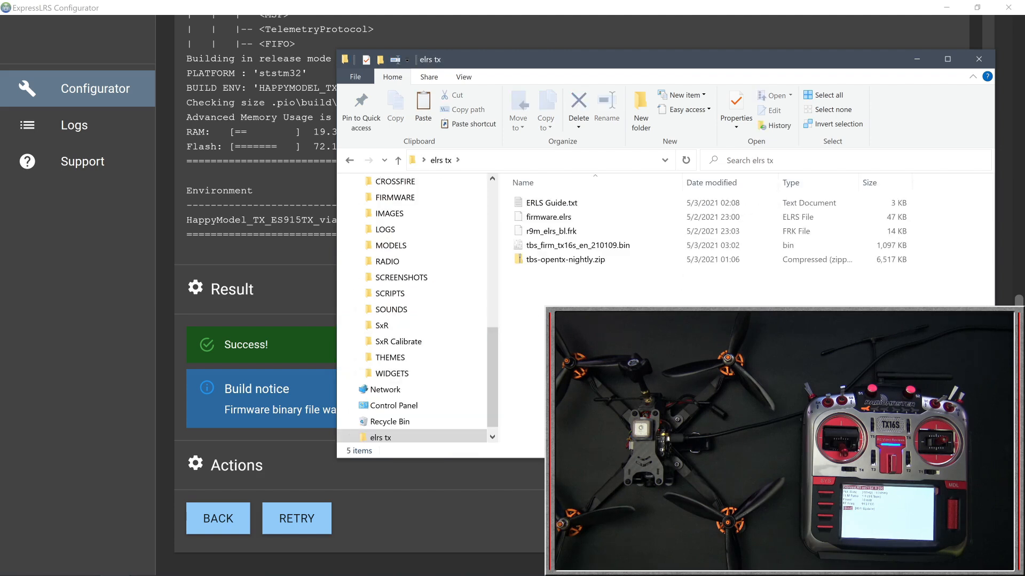
{"action": "key", "text": "ctrl+v"}
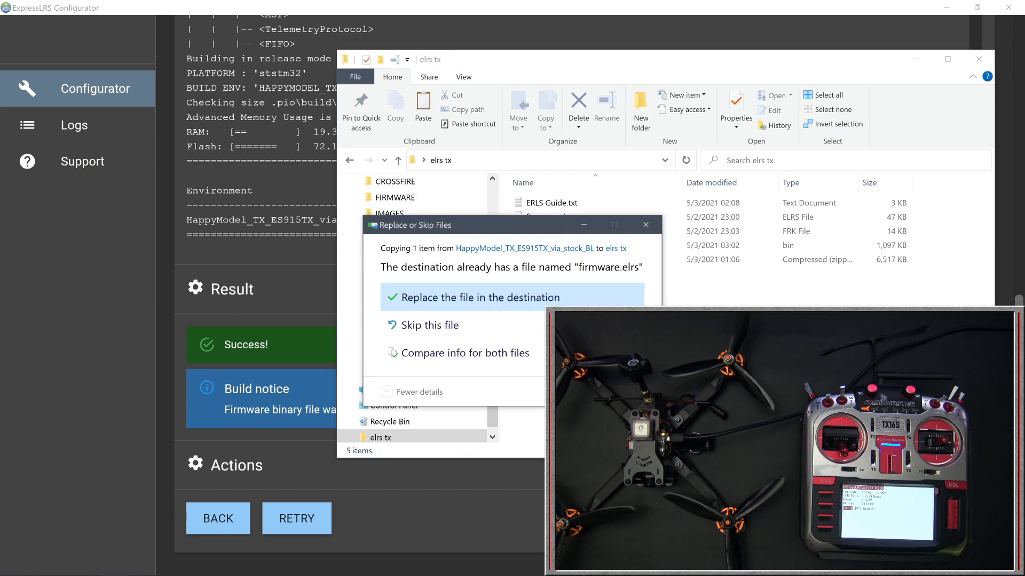
{"action": "left_click", "coordinate": [499, 308]}
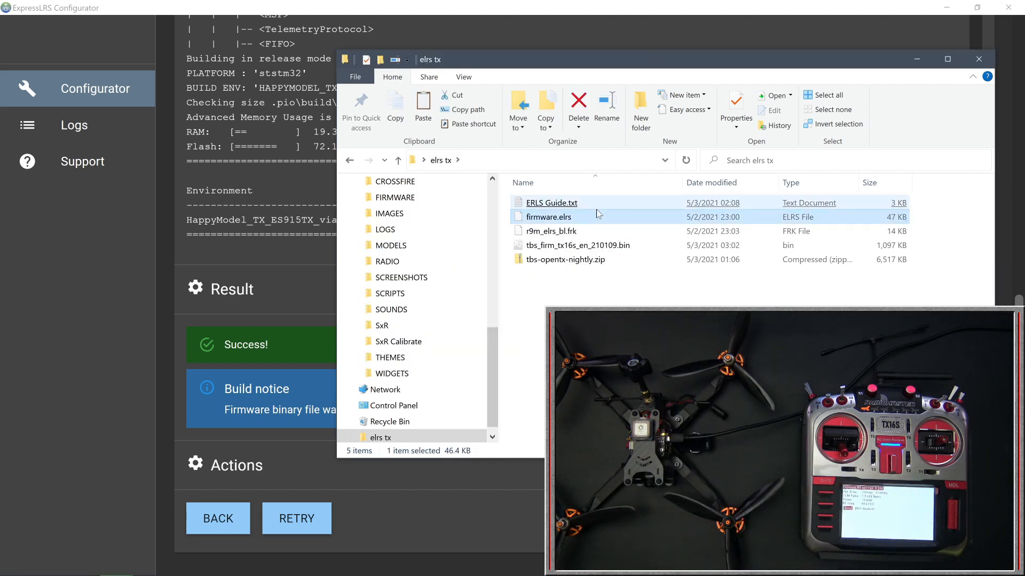
{"action": "left_click", "coordinate": [542, 235]}
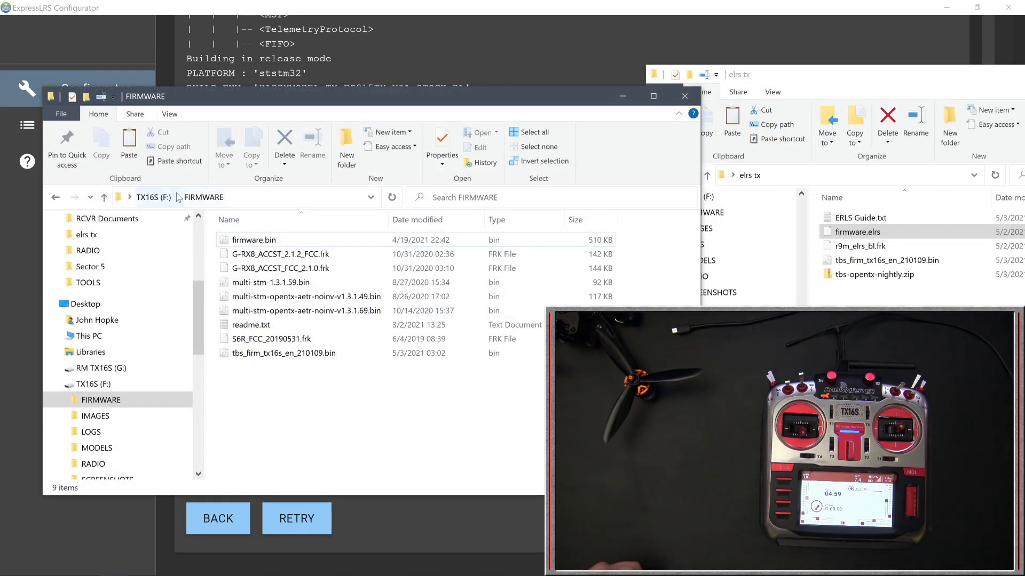
Create a folder named elrs inside FIRMWARE on the TX16S (F:) drive
{"action": "left_click", "coordinate": [347, 149]}
{"action": "type", "text": "e"}
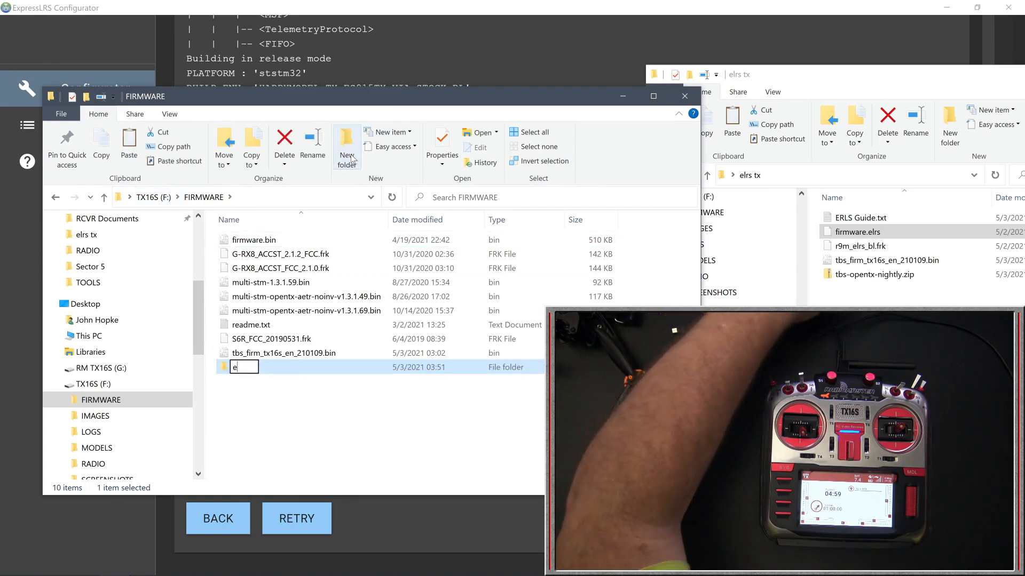
{"action": "type", "text": "lrs"}
{"action": "key", "text": "Return"}
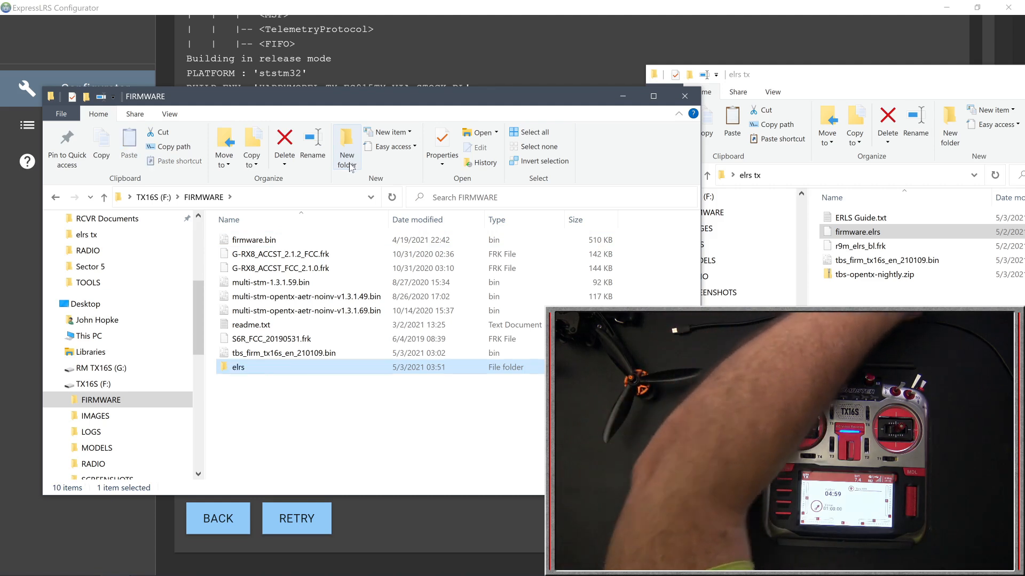
Copy firmware.elrs from the elrs tx folder into FIRMWARE\elrs on the TX16S (F:) drive and check it there
{"action": "left_click_drag", "start_coordinate": [852, 237], "coordinate": [855, 302]}
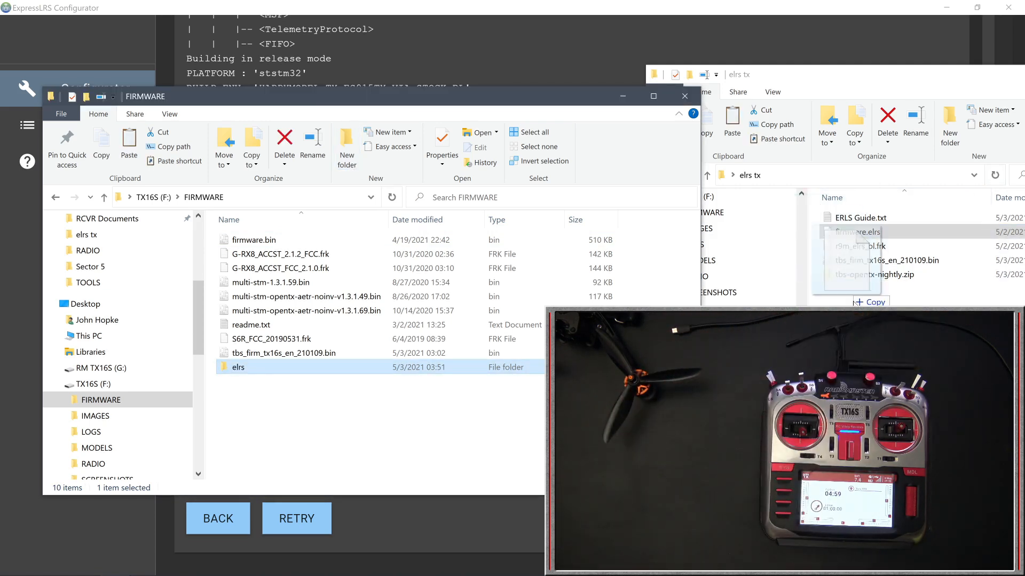
{"action": "left_click_drag", "start_coordinate": [498, 400], "coordinate": [262, 365]}
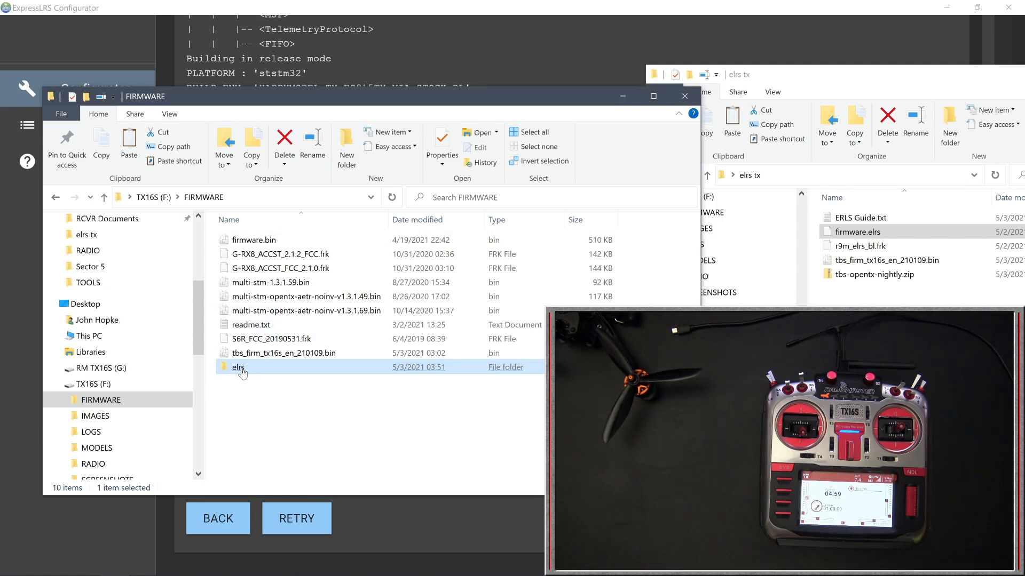
{"action": "double_click", "coordinate": [241, 370]}
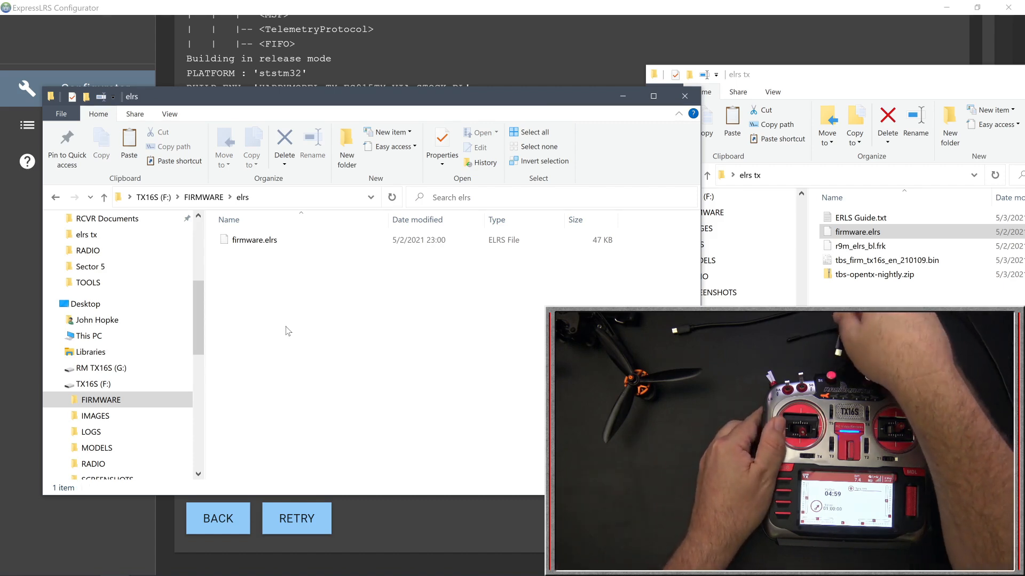
{"action": "key", "text": "alt+F4"}
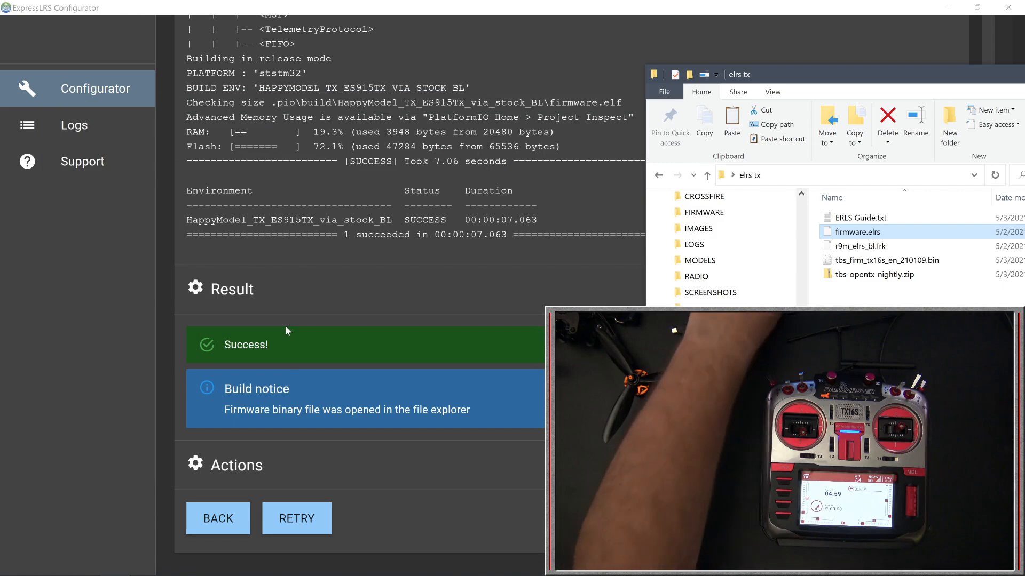
{"action": "key", "text": "alt+Tab"}
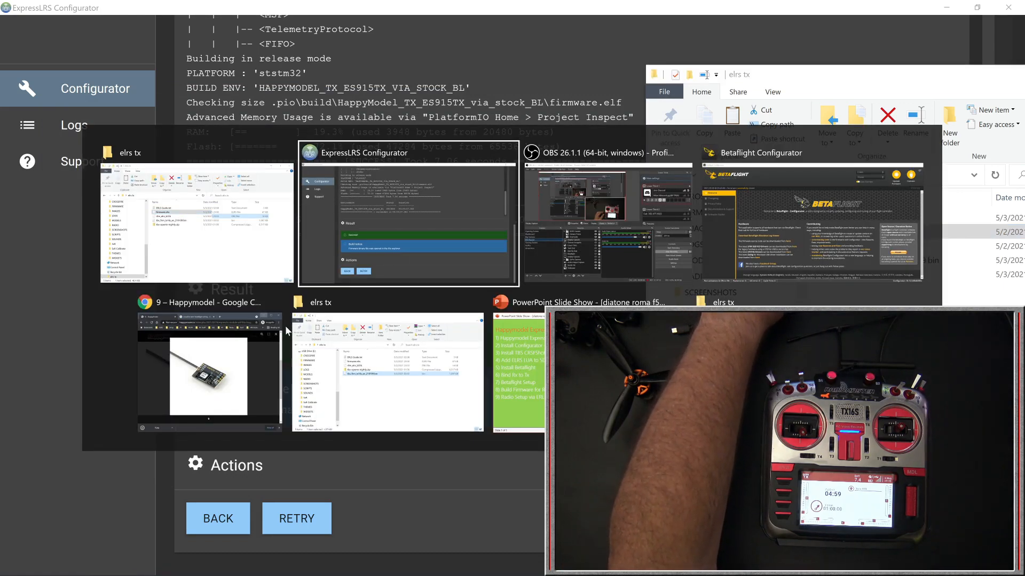